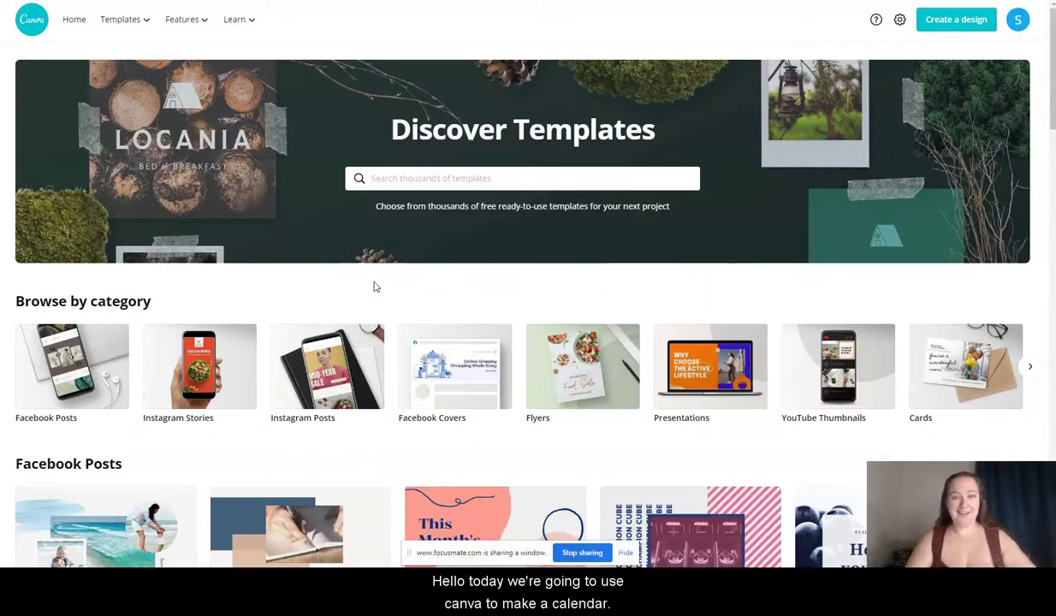
Search the design templates for calendar and open the calendar template results
click(437, 177)
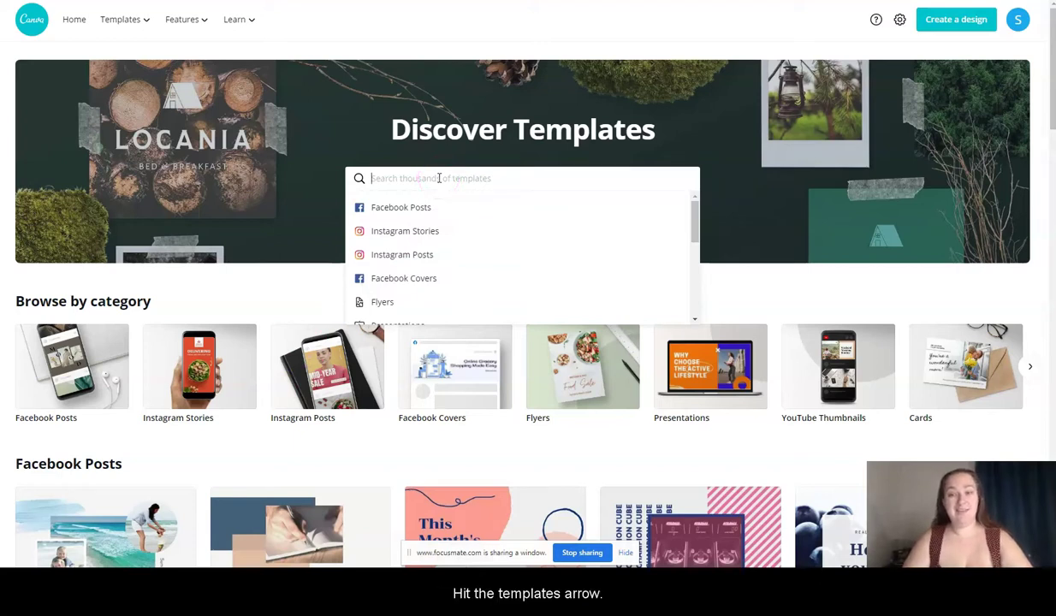
click(120, 19)
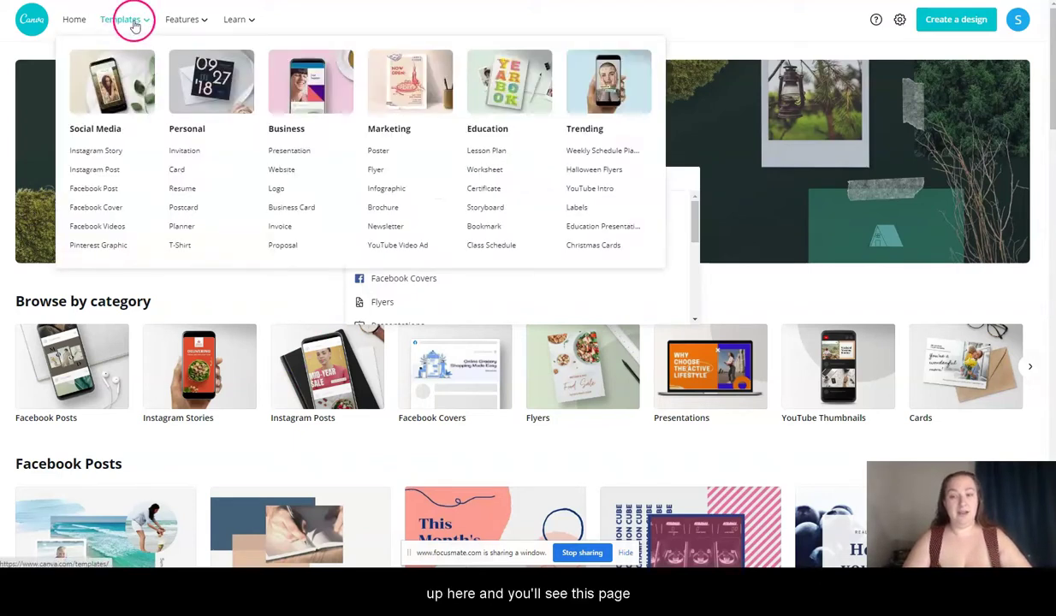
click(666, 181)
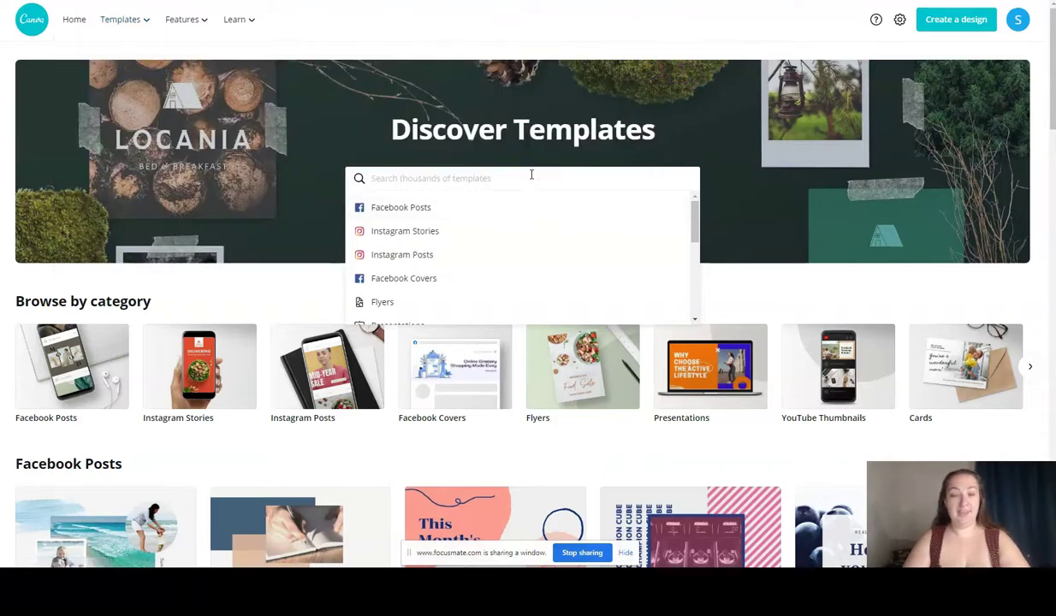
text(calendar)
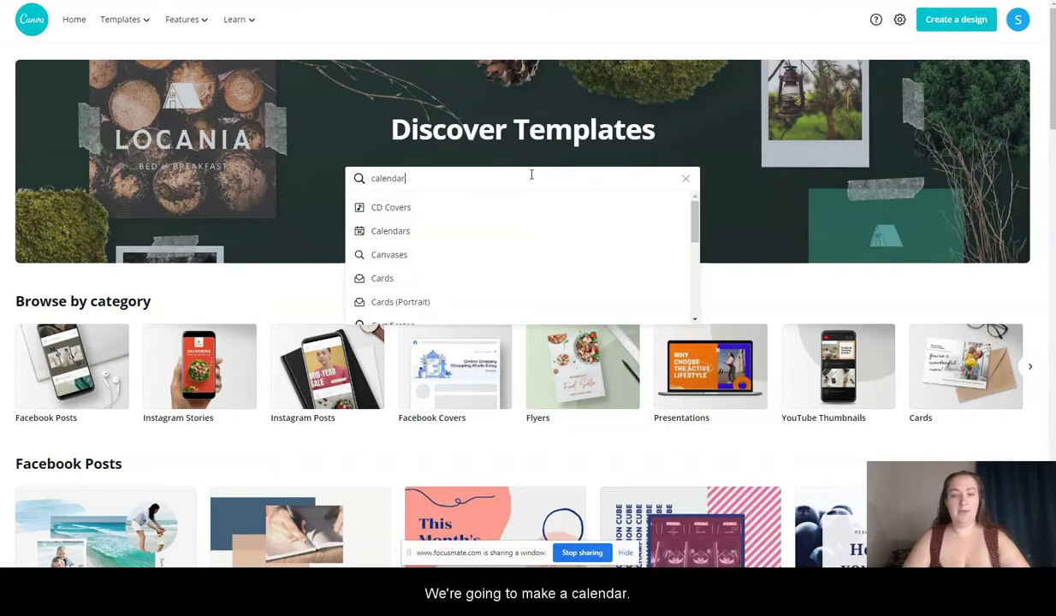
click(462, 205)
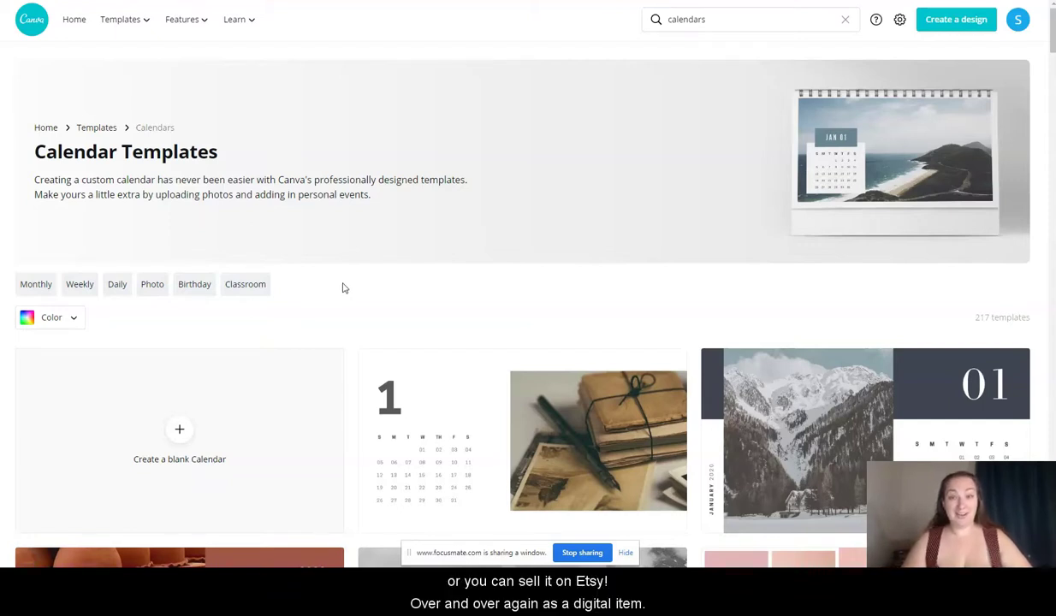
Browse the calendar templates, comparing photo layouts, date grids and space for notes
scroll(342, 288, down, 8)
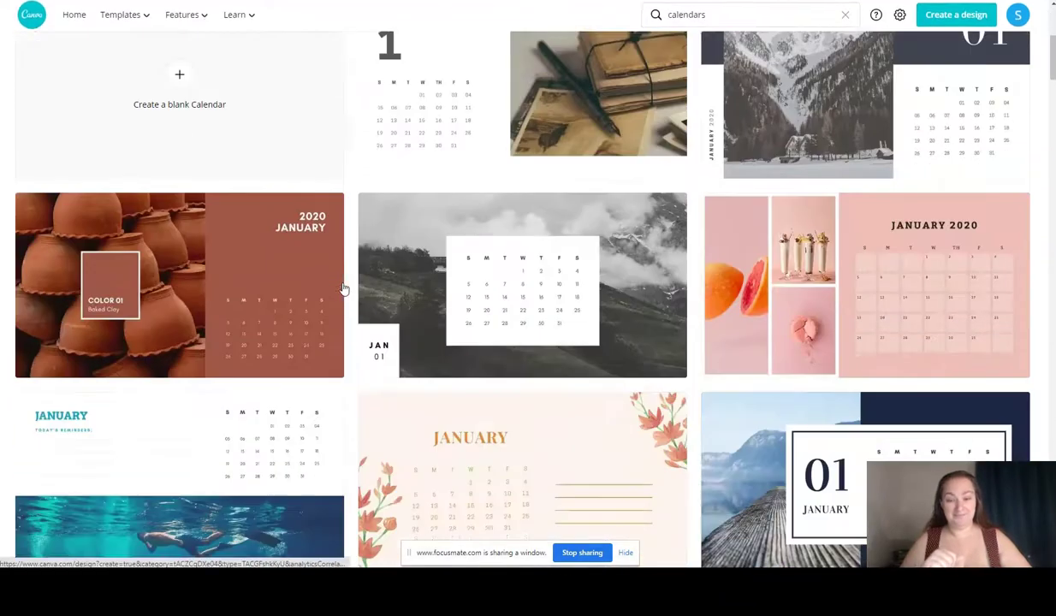
scroll(343, 288, down, 5)
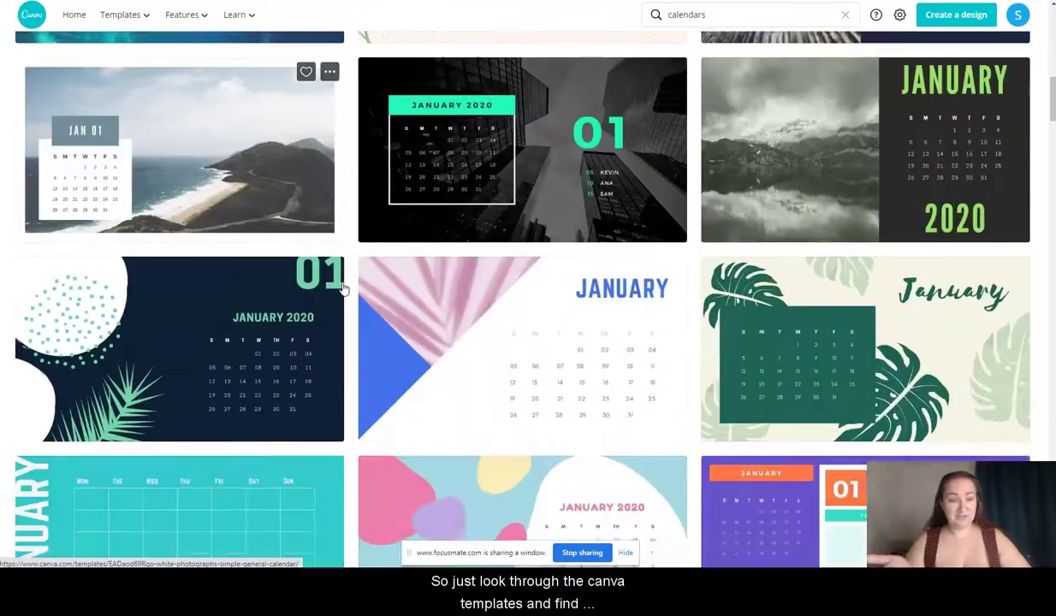
scroll(342, 289, down, 2)
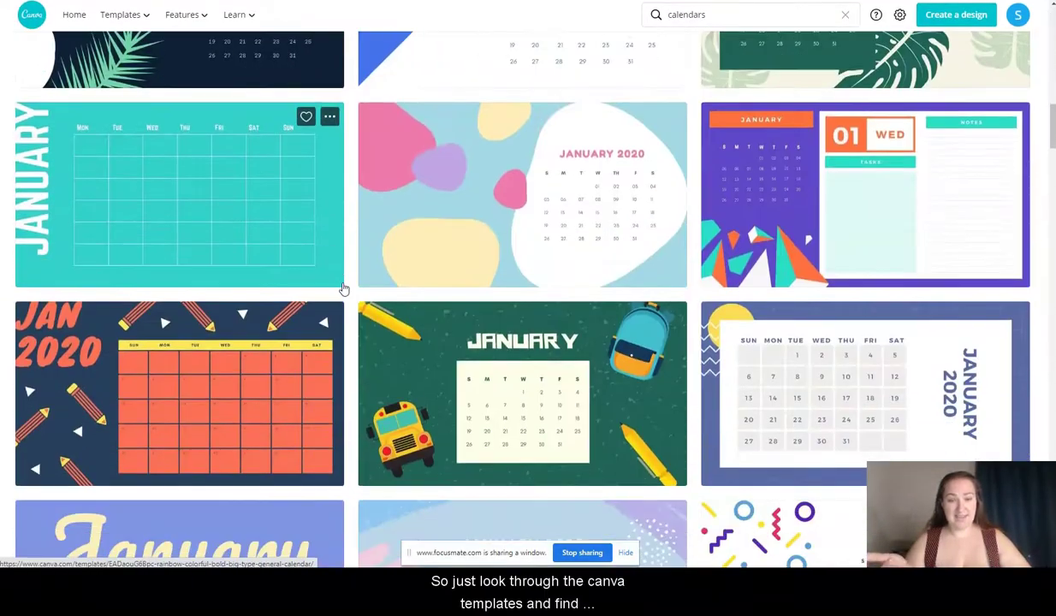
click(350, 274)
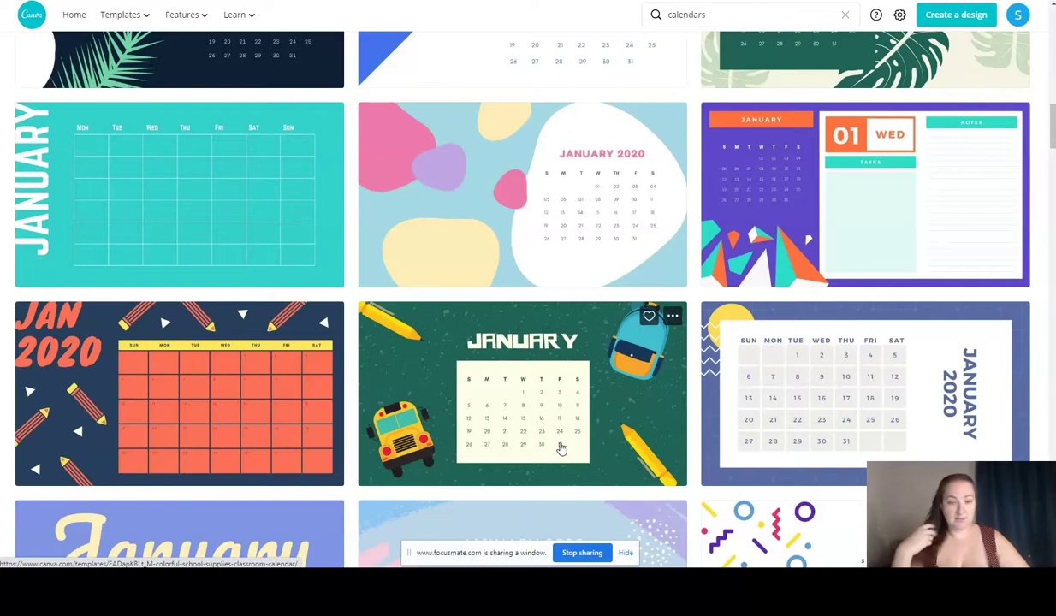
scroll(560, 449, down, 5)
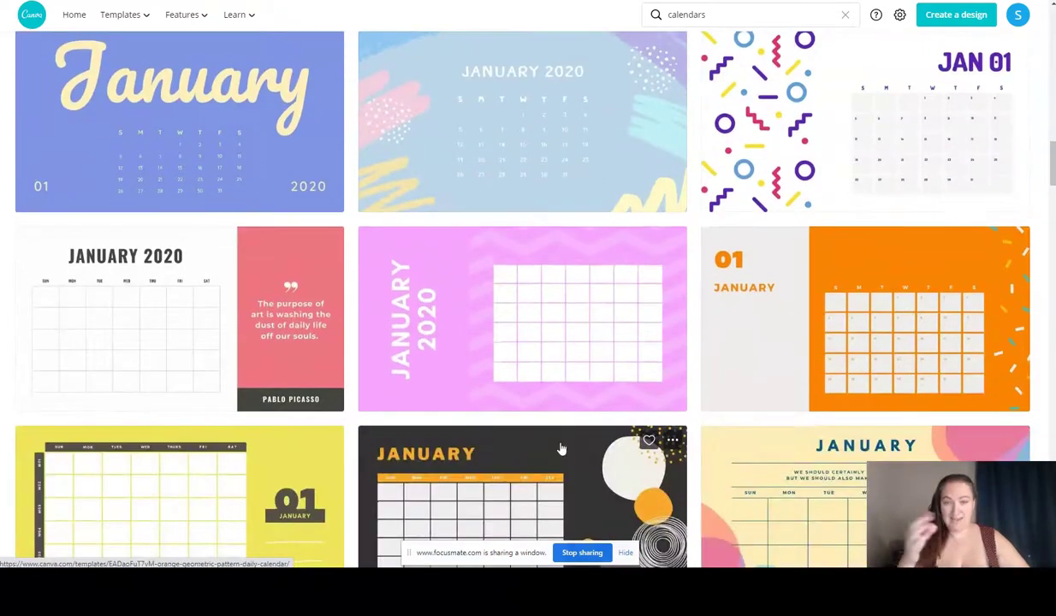
scroll(560, 448, down, 3)
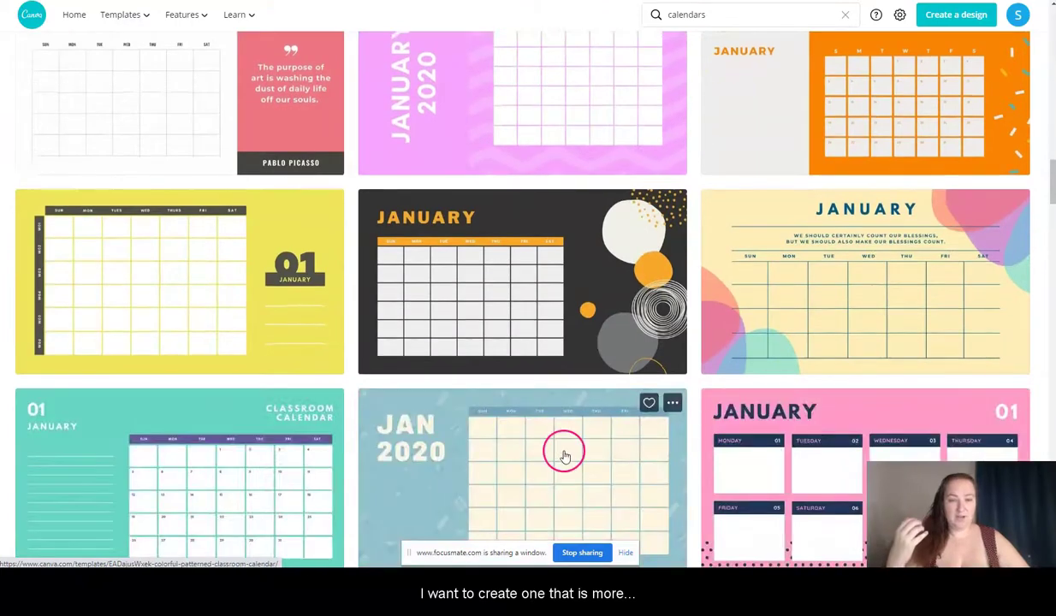
scroll(560, 458, down, 4)
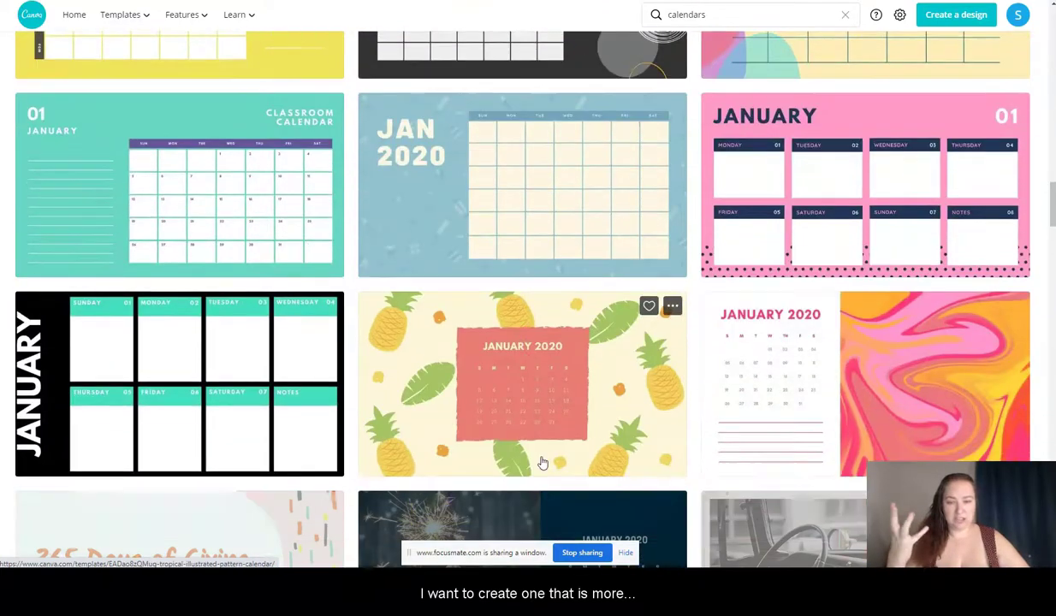
scroll(542, 463, down, 3)
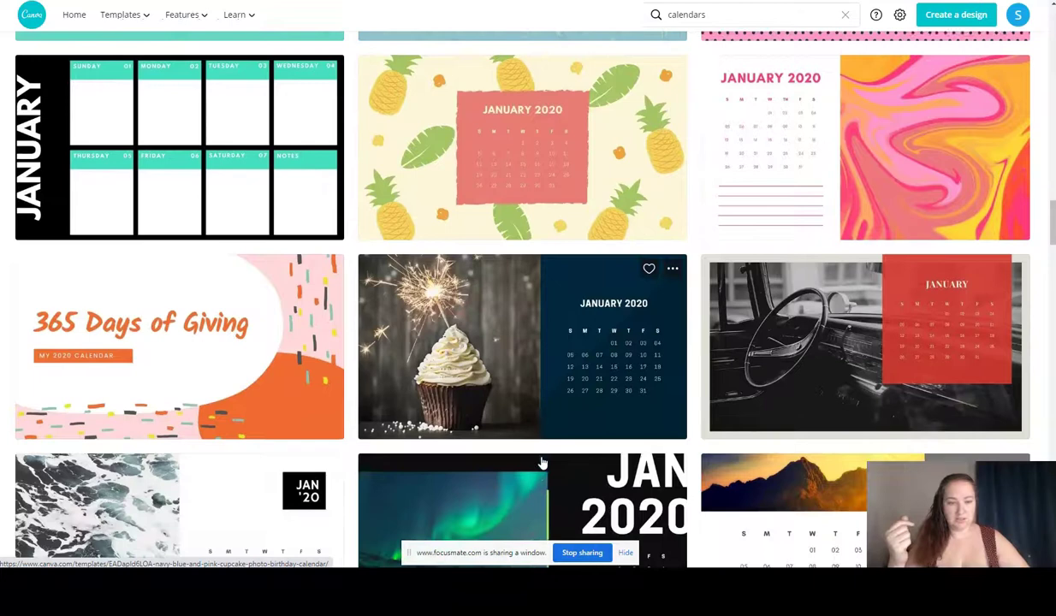
scroll(541, 463, down, 3)
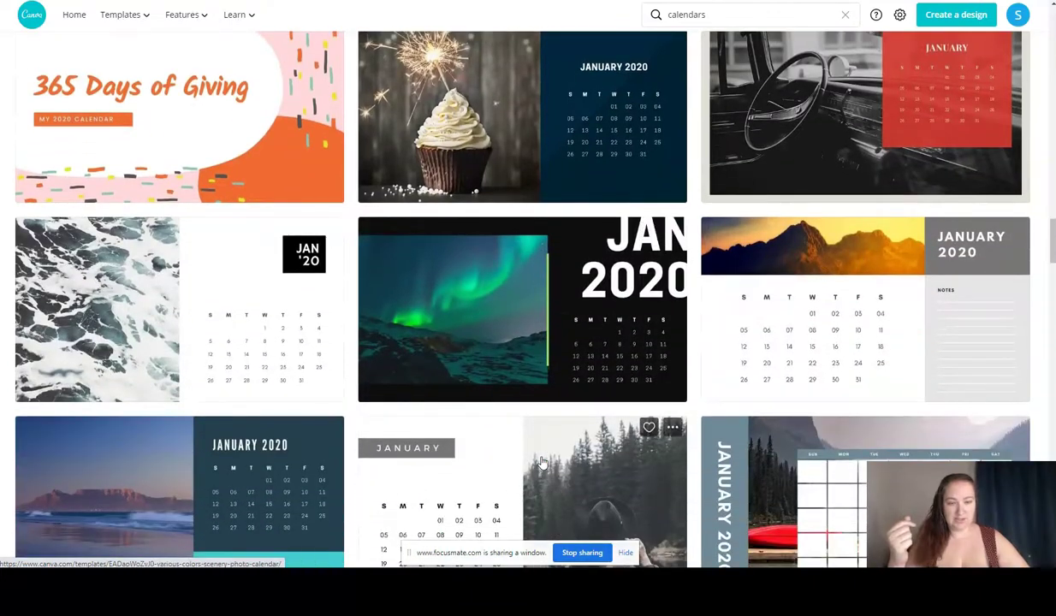
click(451, 341)
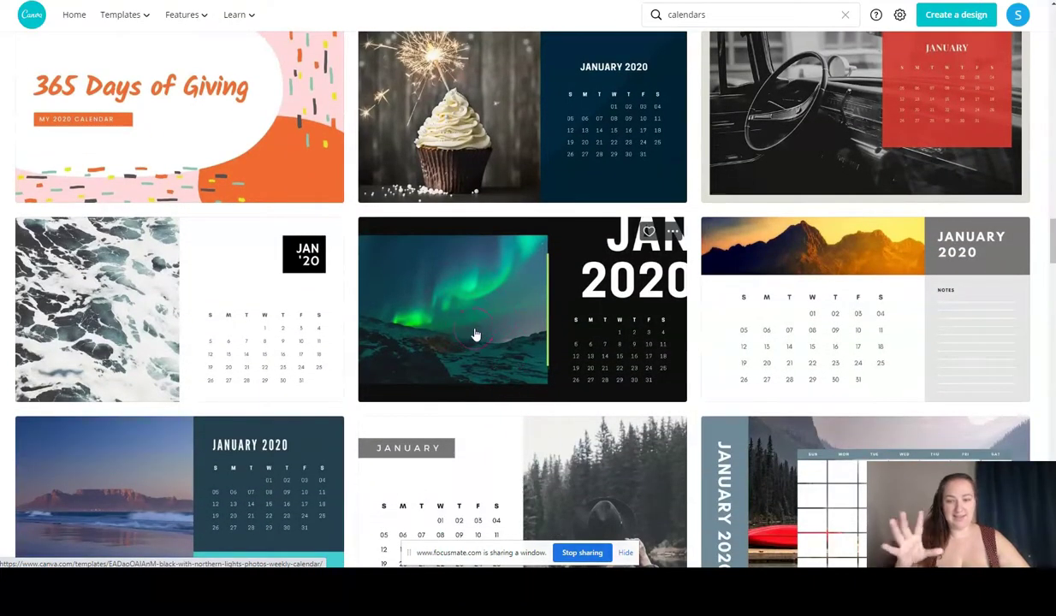
click(125, 319)
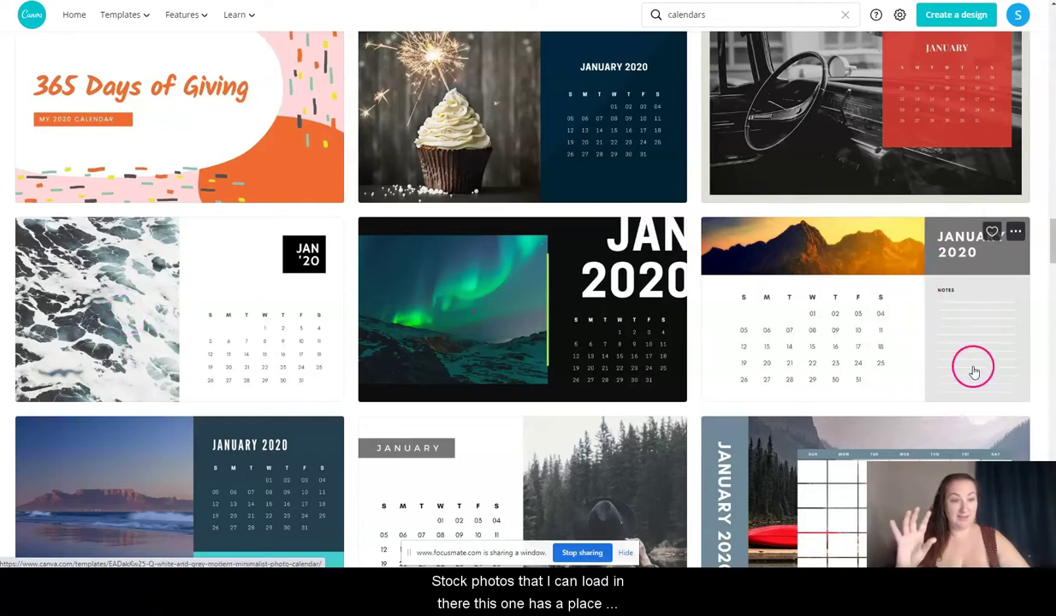
scroll(968, 368, up, 2)
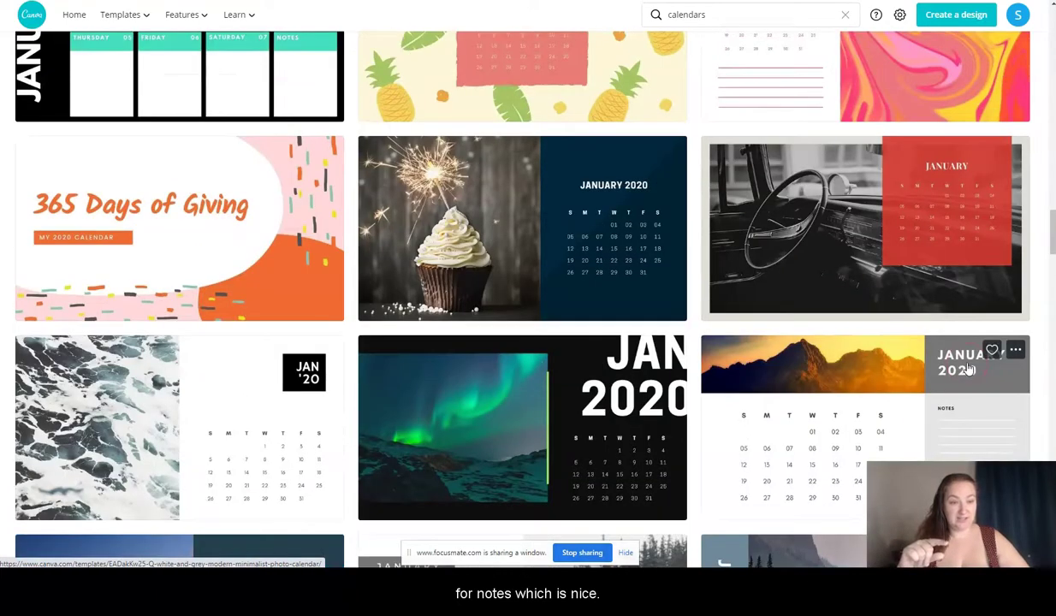
Start a new design from the White and Grey Modern Minimalist Photo Calendar template
scroll(967, 368, down, 2)
scroll(955, 342, down, 3)
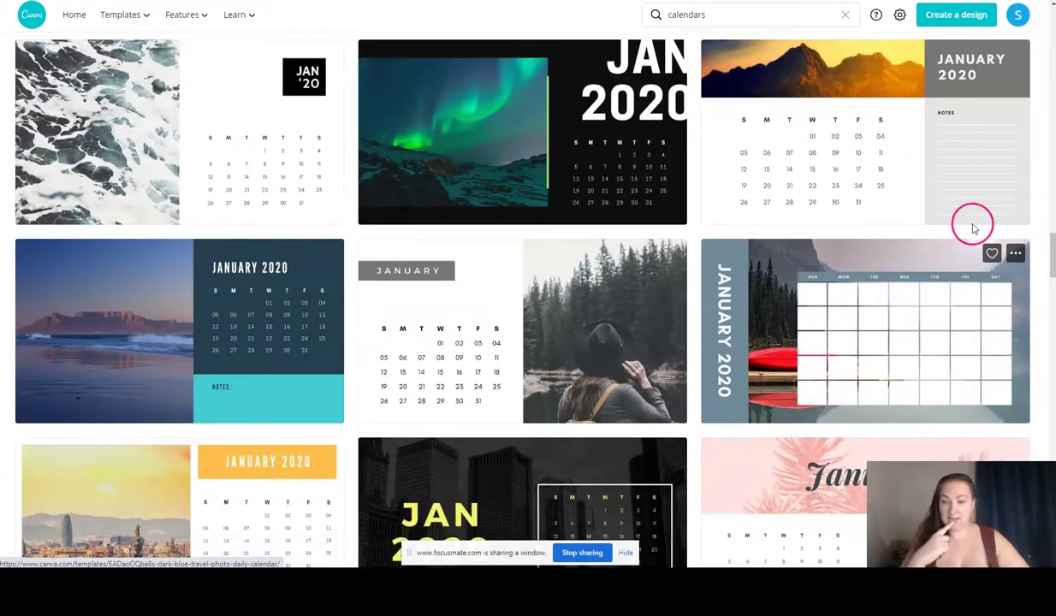
click(962, 115)
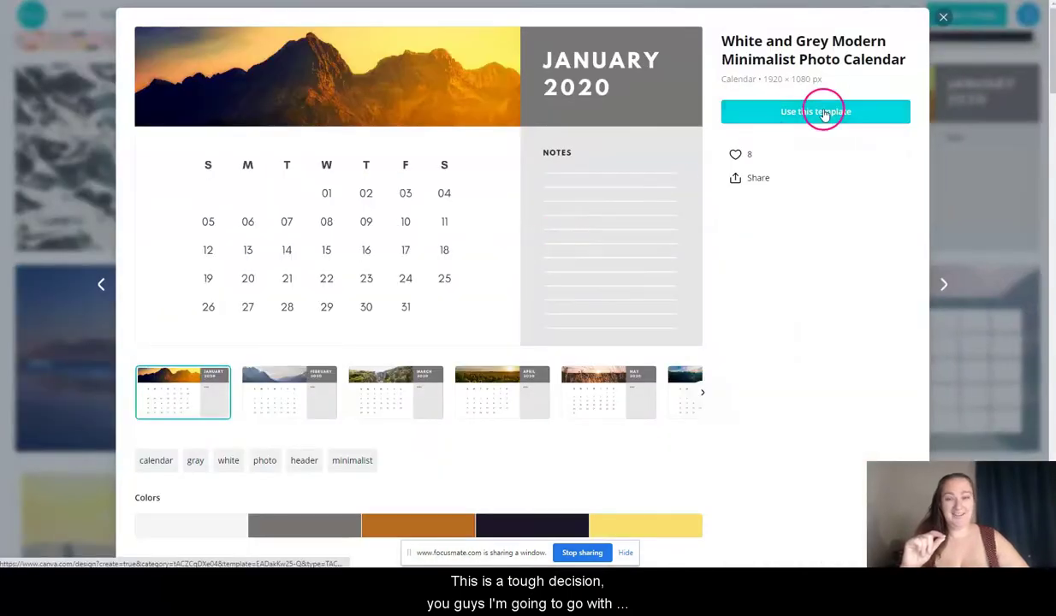
click(822, 112)
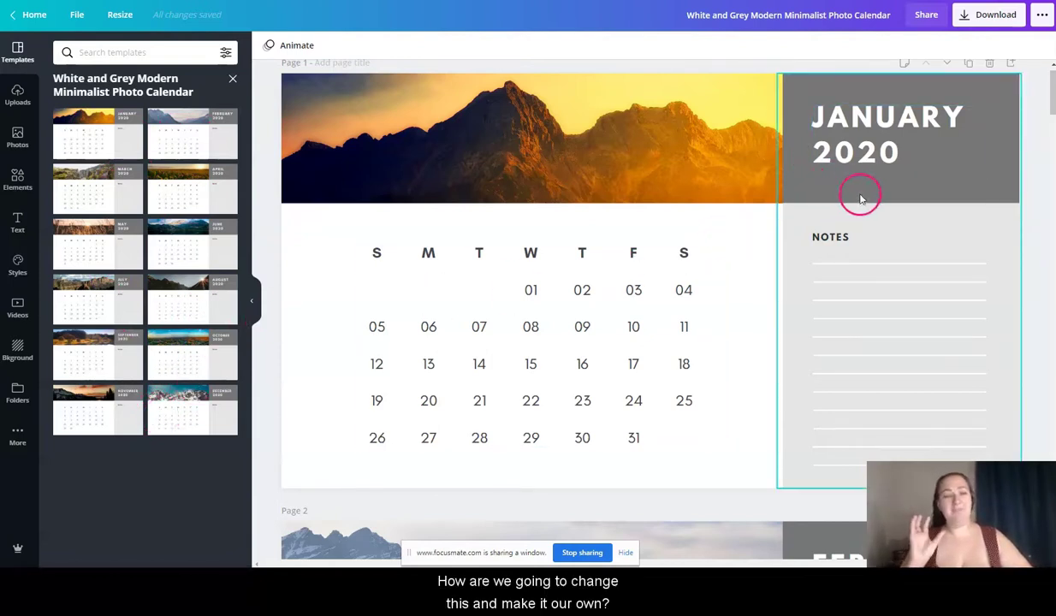
click(949, 181)
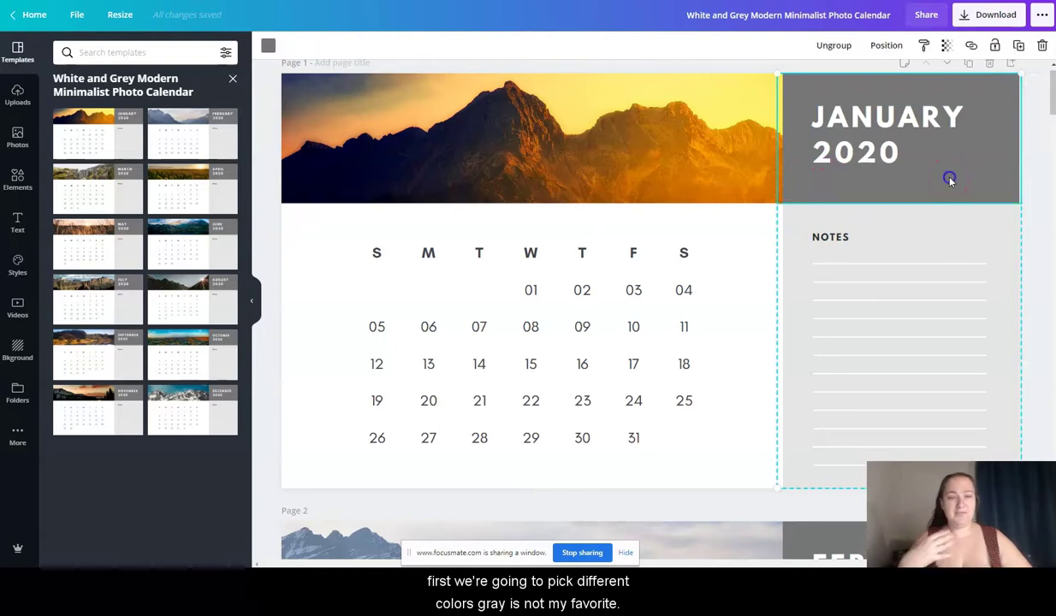
click(268, 47)
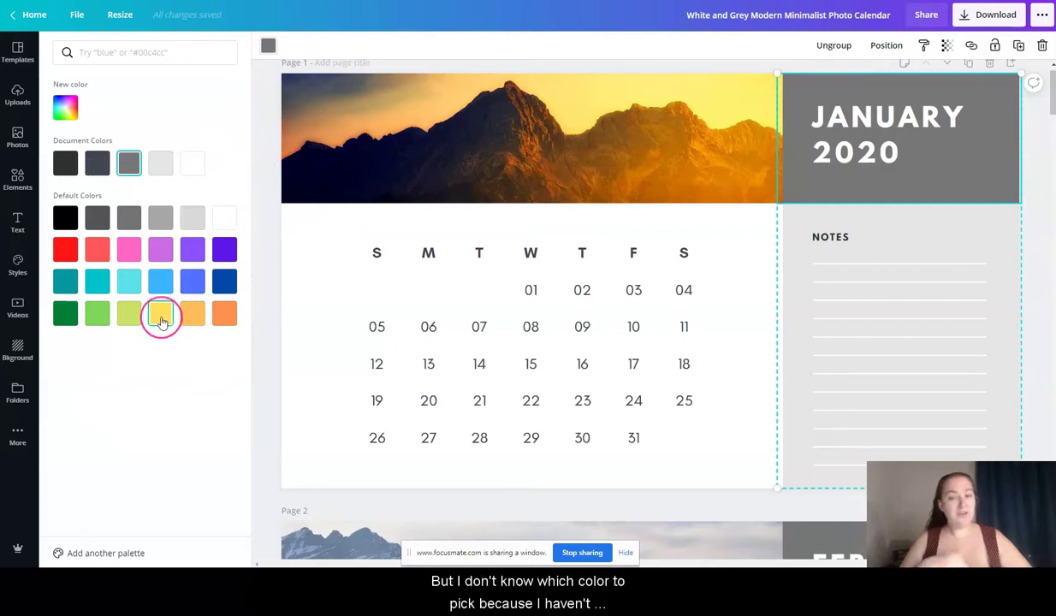
click(262, 166)
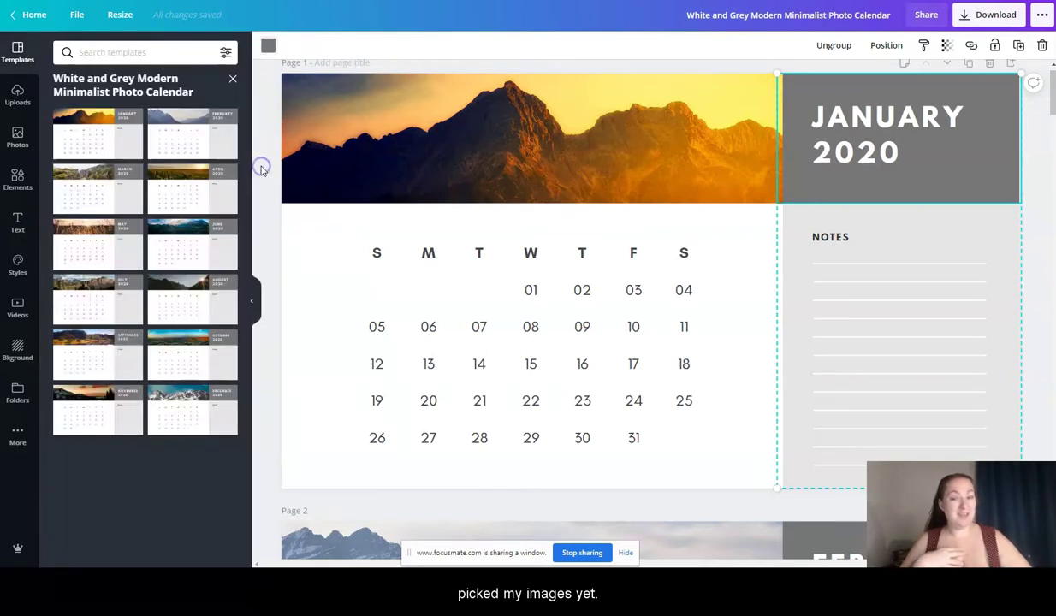
Search the stock photo library for landscape
click(26, 160)
click(131, 53)
text(landscape)
key(Return)
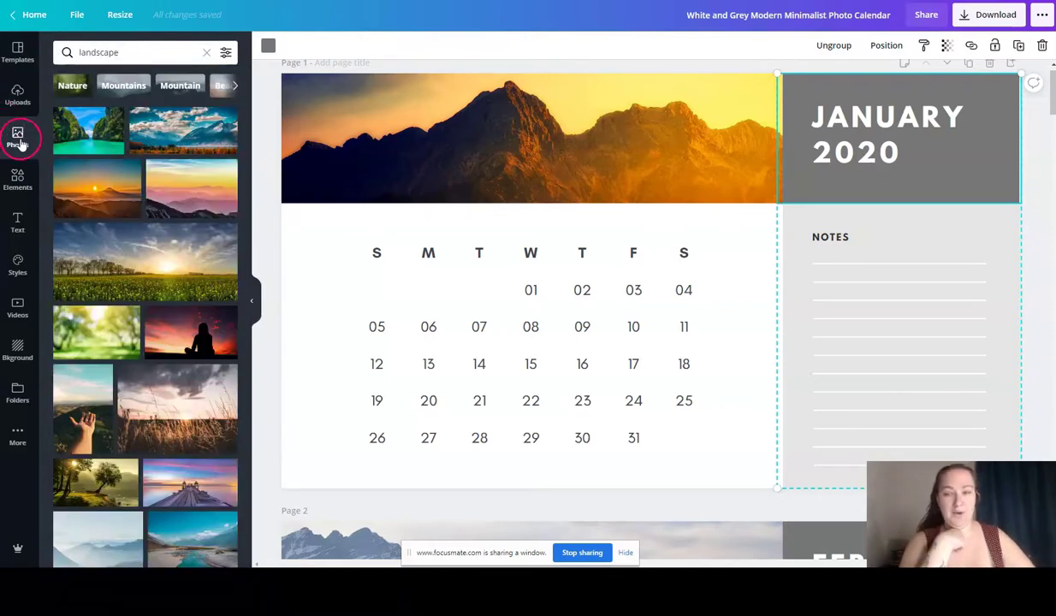
Replace the January header photo with the turquoise lagoon between cliffs and move it up within its frame to show the water
drag(94, 130, 351, 129)
double_click(506, 137)
drag(507, 137, 490, 82)
click(292, 43)
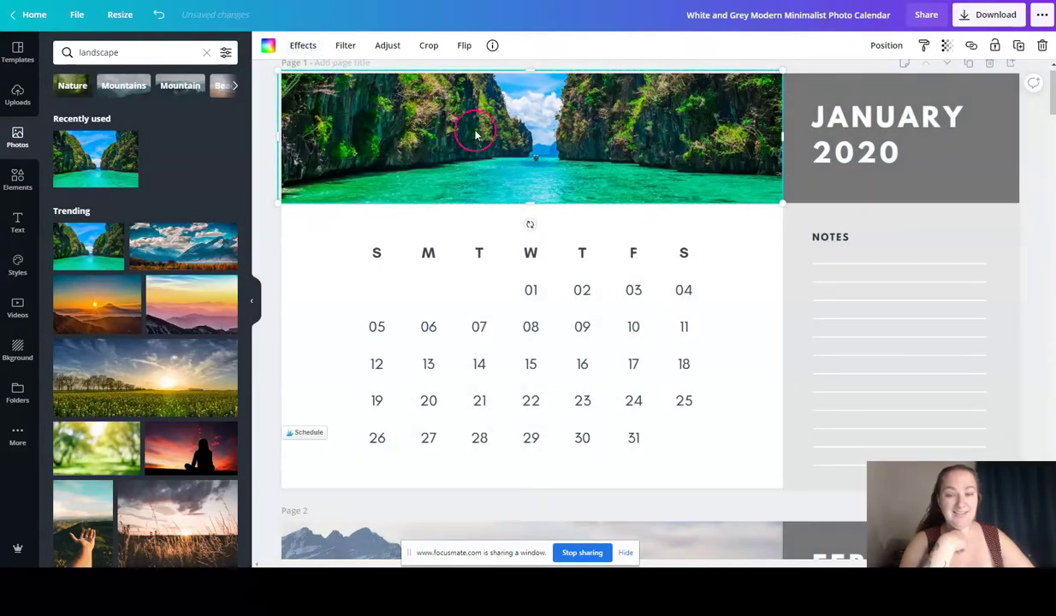
Replace the February header photo with the snowy blue mountain range under clouds and reposition it to show more sky
scroll(441, 332, down, 5)
drag(183, 246, 388, 217)
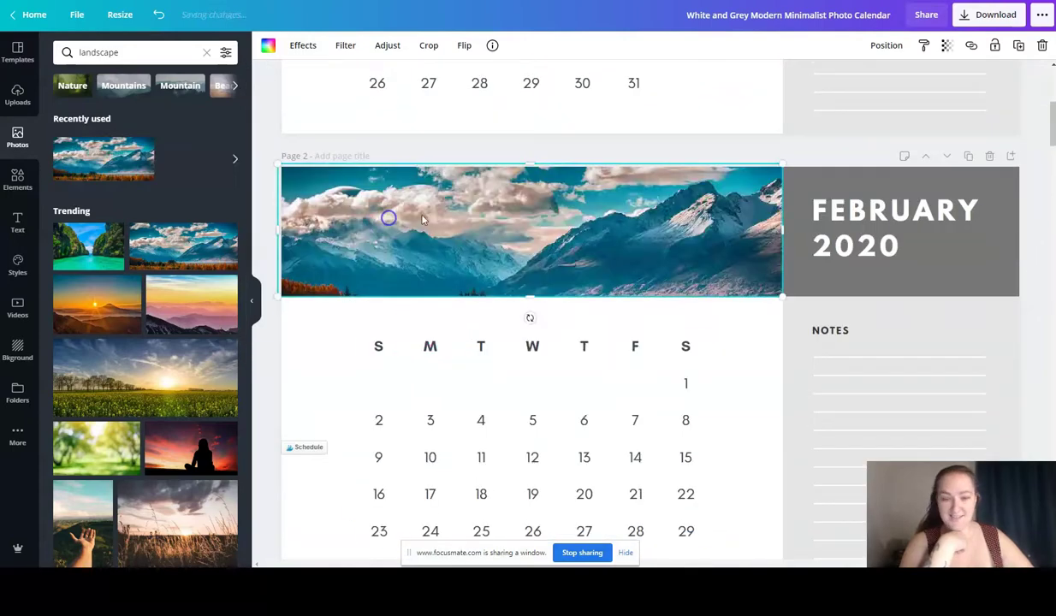
double_click(438, 235)
click(291, 43)
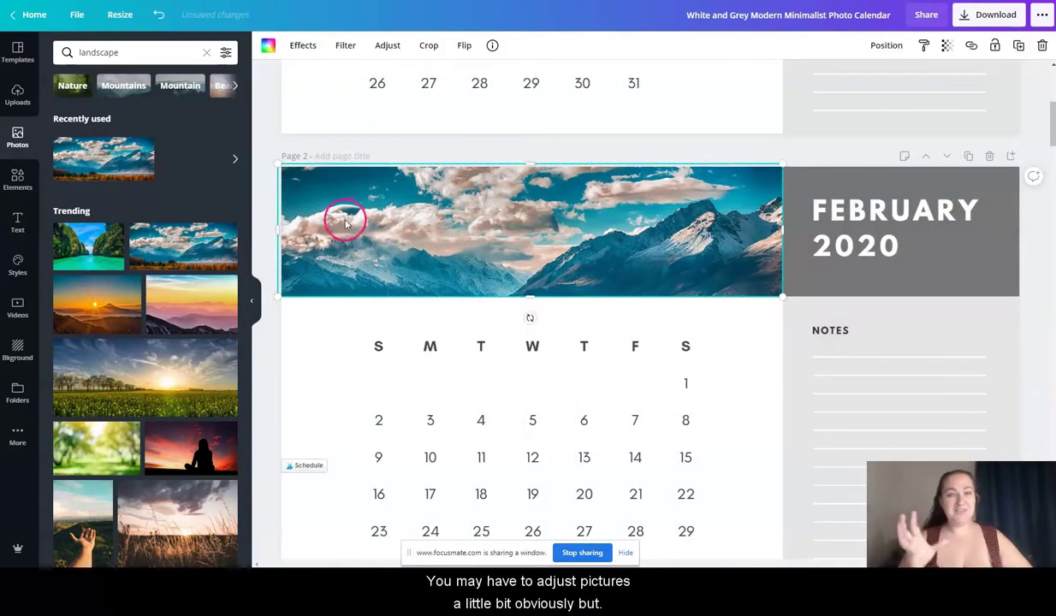
Replace the March header photo with the pink and orange misty mountain sunset and move it up within its frame
scroll(303, 235, down, 5)
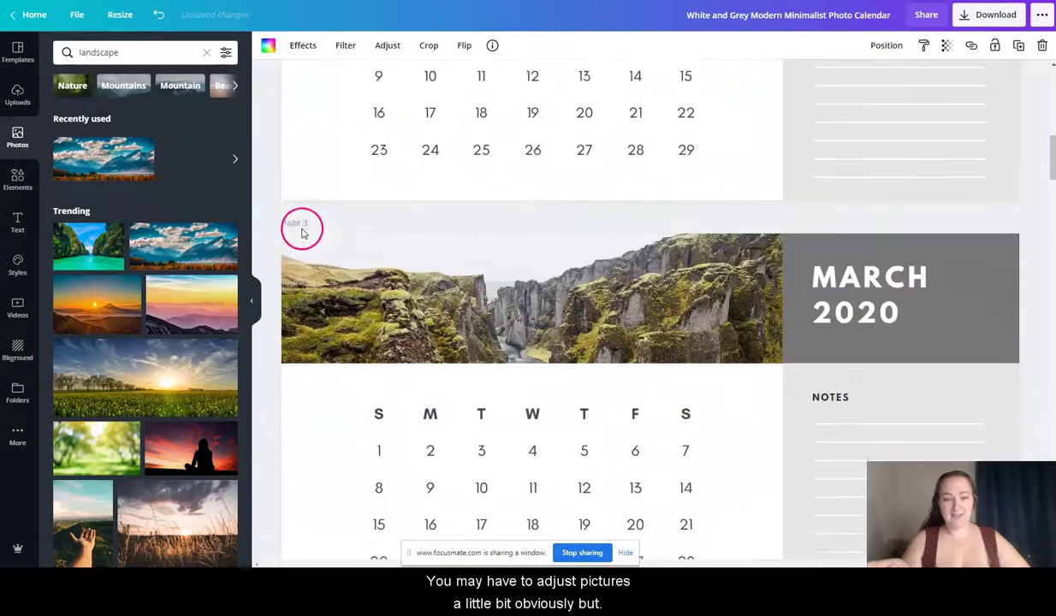
drag(207, 303, 436, 210)
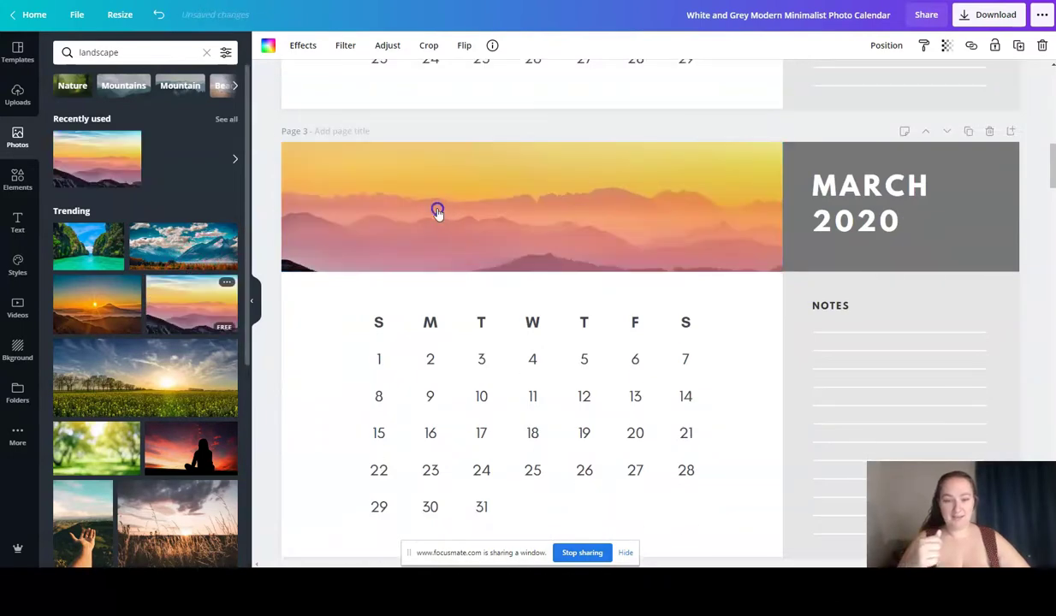
double_click(436, 209)
drag(516, 200, 515, 170)
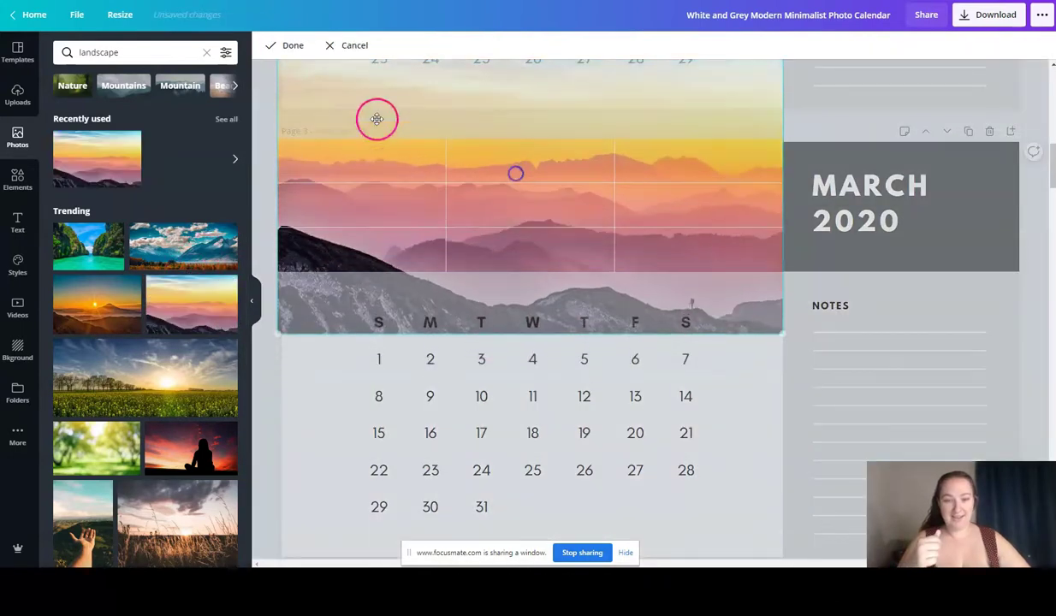
click(291, 44)
Replace the April header photo with another landscape picture from the search results
scroll(419, 261, down, 5)
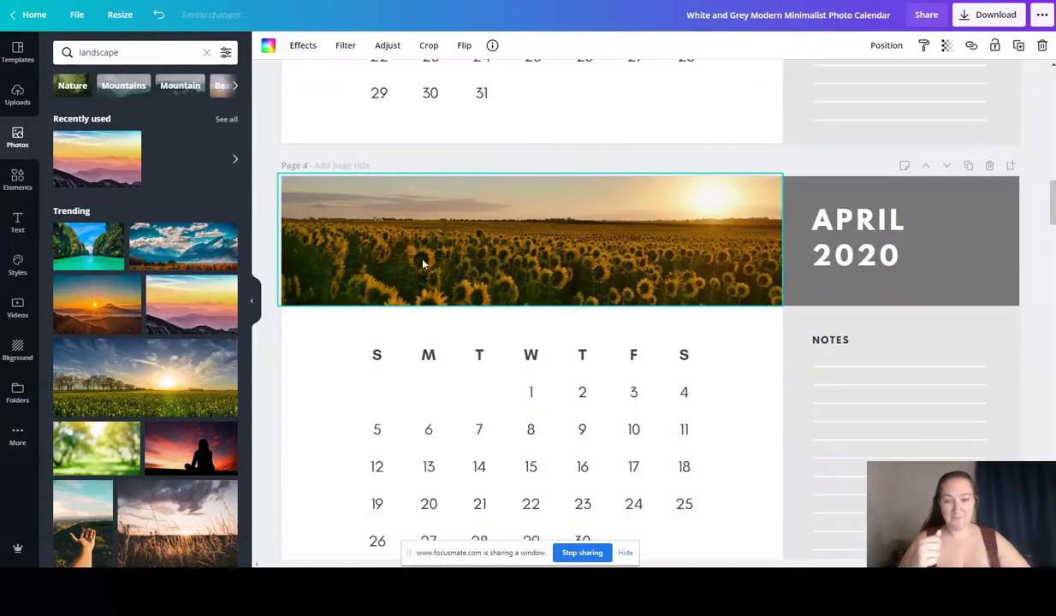
scroll(423, 263, down, 1)
scroll(160, 235, down, 6)
drag(95, 252, 388, 219)
Replace the May header photo with a different landscape picture from further down the search results
scroll(376, 231, down, 5)
scroll(162, 303, down, 3)
drag(162, 302, 364, 165)
Replace the June header photo with the rocky forest lake at sunset
scroll(363, 164, down, 4)
drag(184, 361, 354, 244)
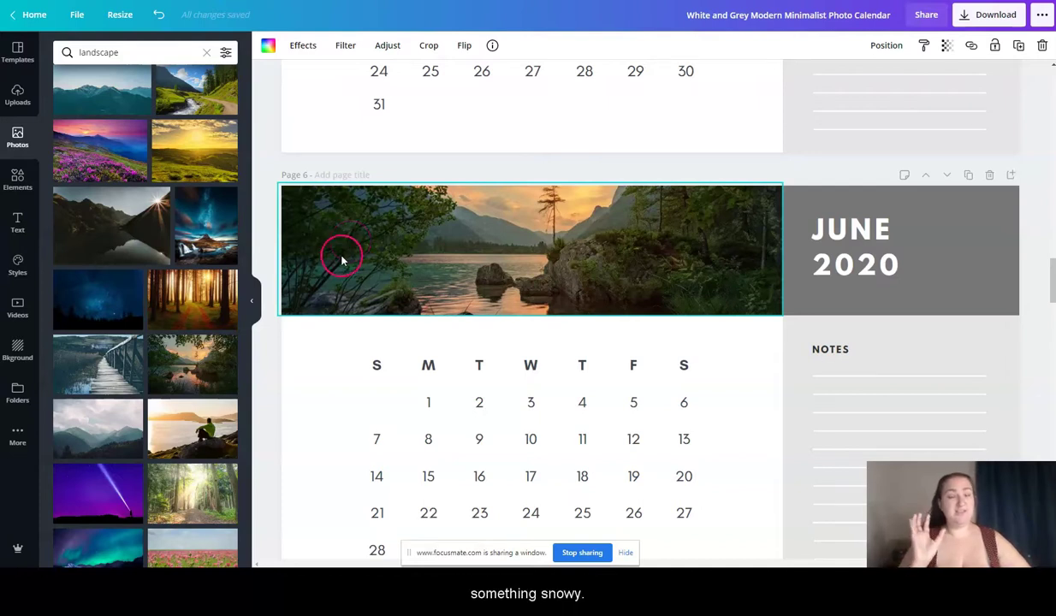
Replace the June header photo with the pink poppy field and shift the picture down within its frame
scroll(142, 325, down, 5)
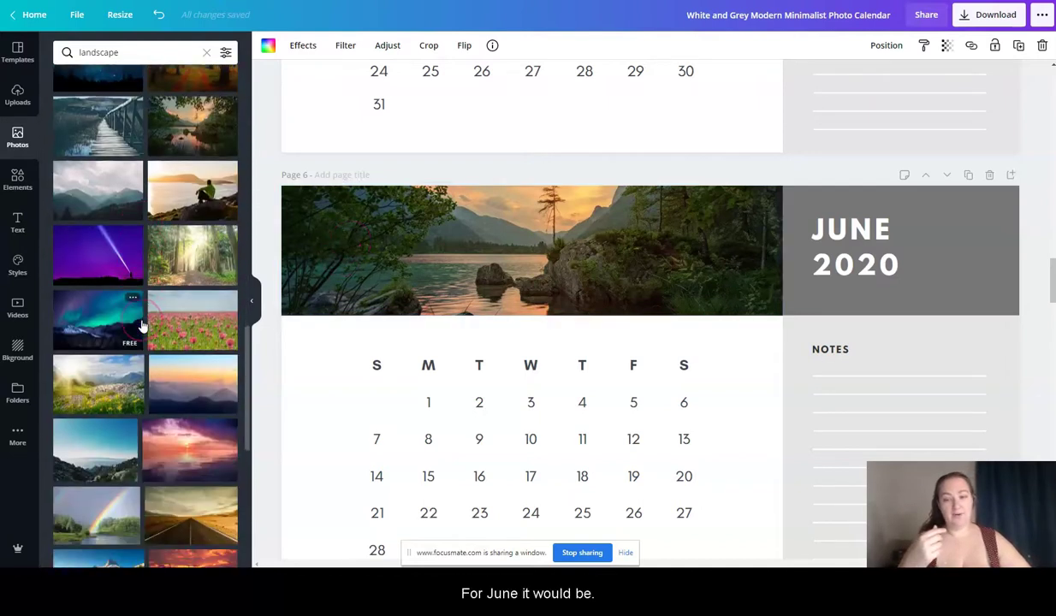
drag(194, 210, 306, 214)
double_click(400, 240)
drag(400, 241, 385, 144)
click(293, 46)
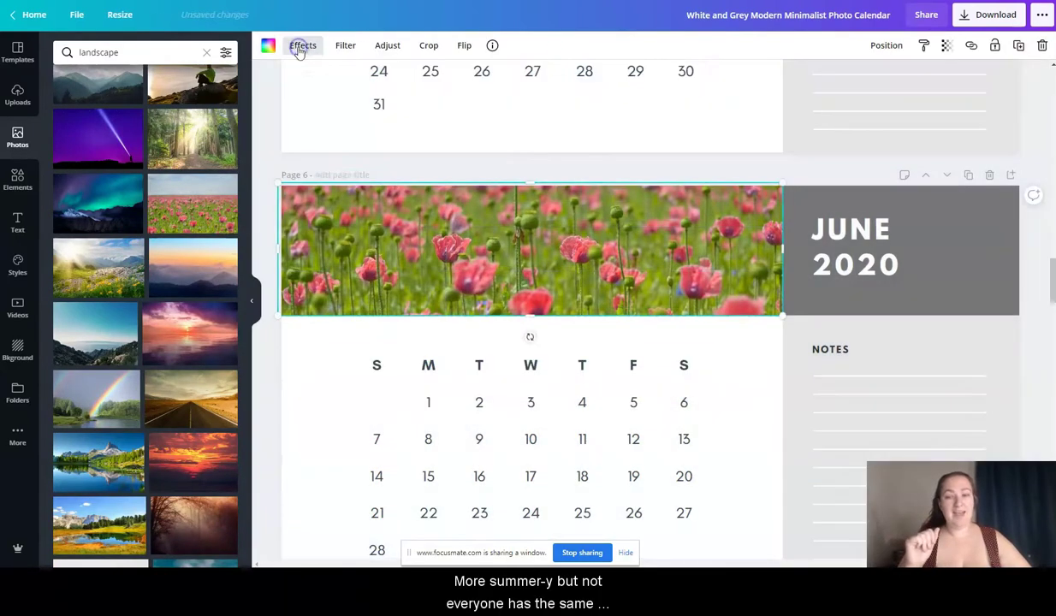
double_click(380, 247)
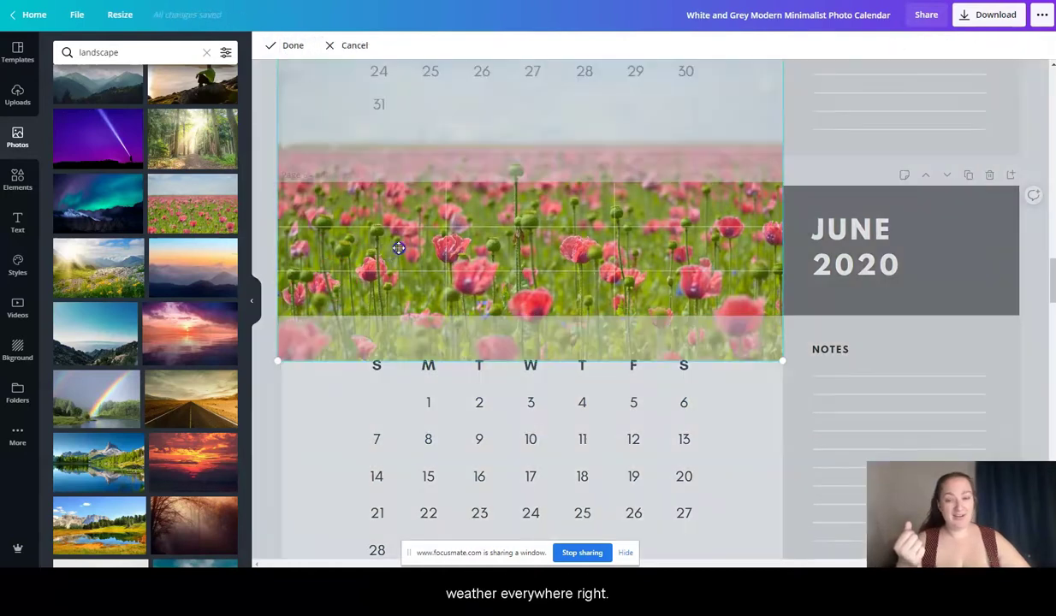
drag(385, 248, 392, 287)
click(291, 46)
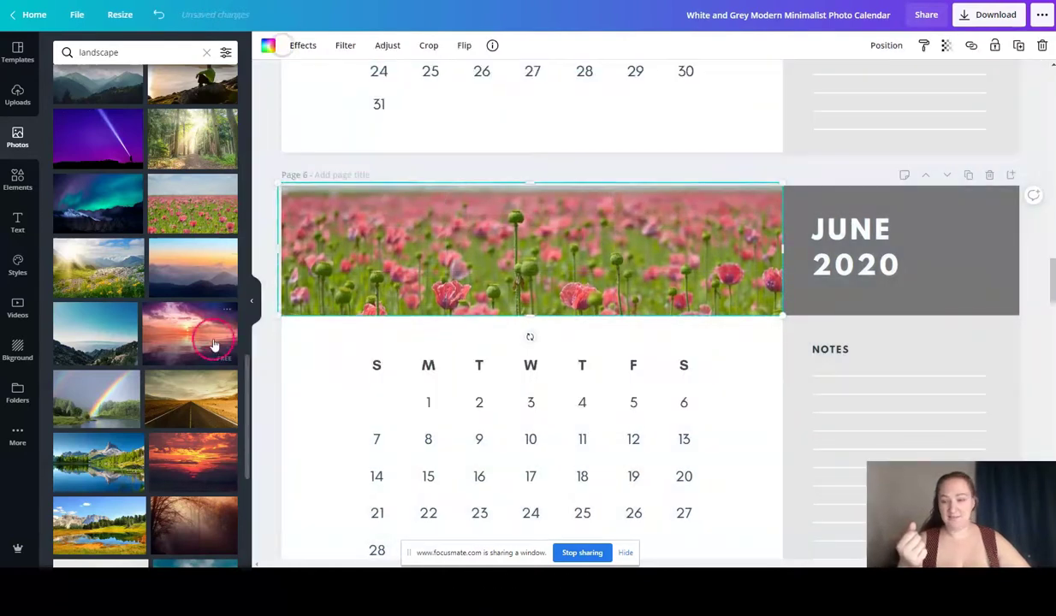
Replace the June header photo with the pink and purple sunset over water and move it up within its frame
drag(212, 348, 316, 281)
double_click(368, 257)
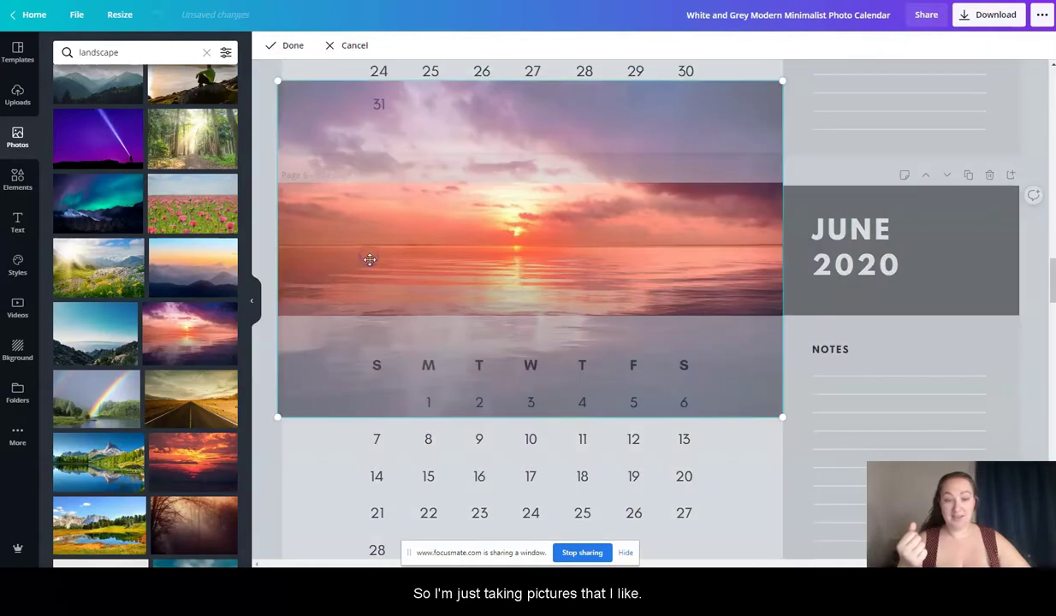
drag(368, 256, 374, 226)
click(285, 45)
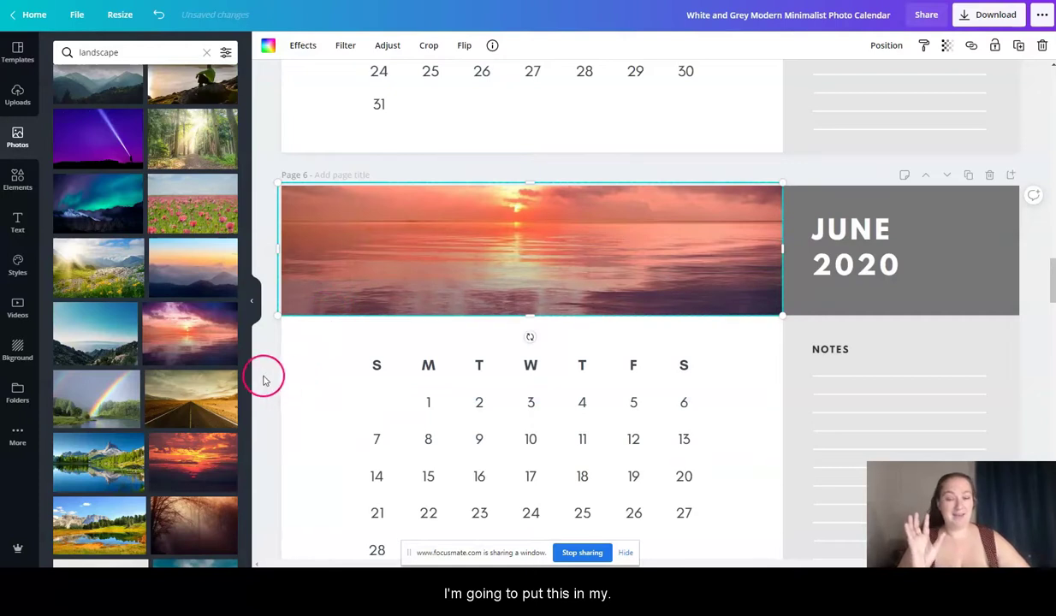
Replace the July header photo with the rainbow over the green forest
scroll(277, 385, down, 3)
scroll(276, 376, down, 4)
drag(88, 412, 410, 226)
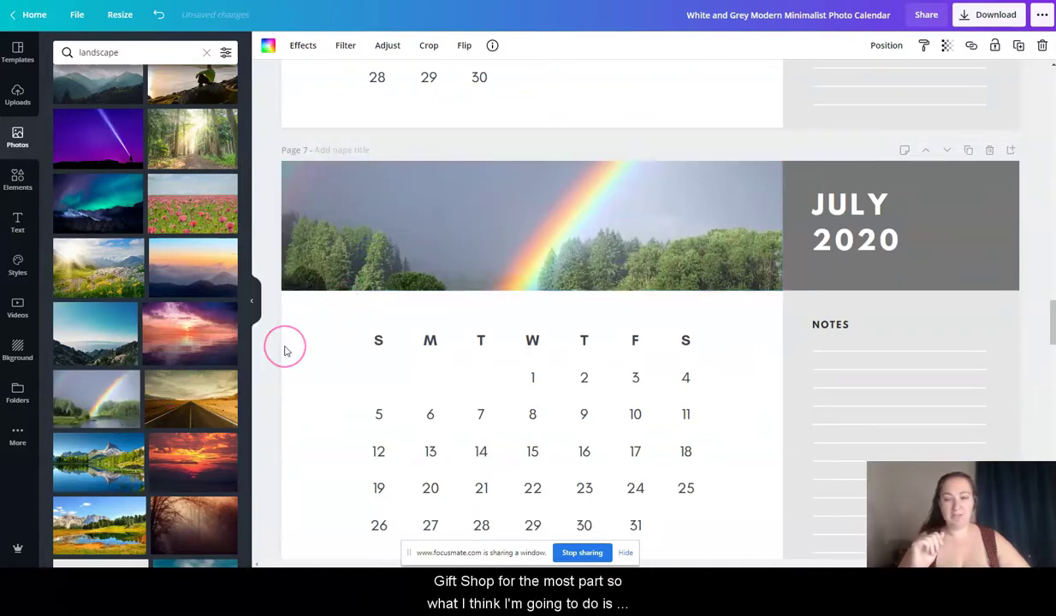
Replace the August header photo with the fiery red and orange sunset sky and adjust its crop
scroll(285, 350, down, 6)
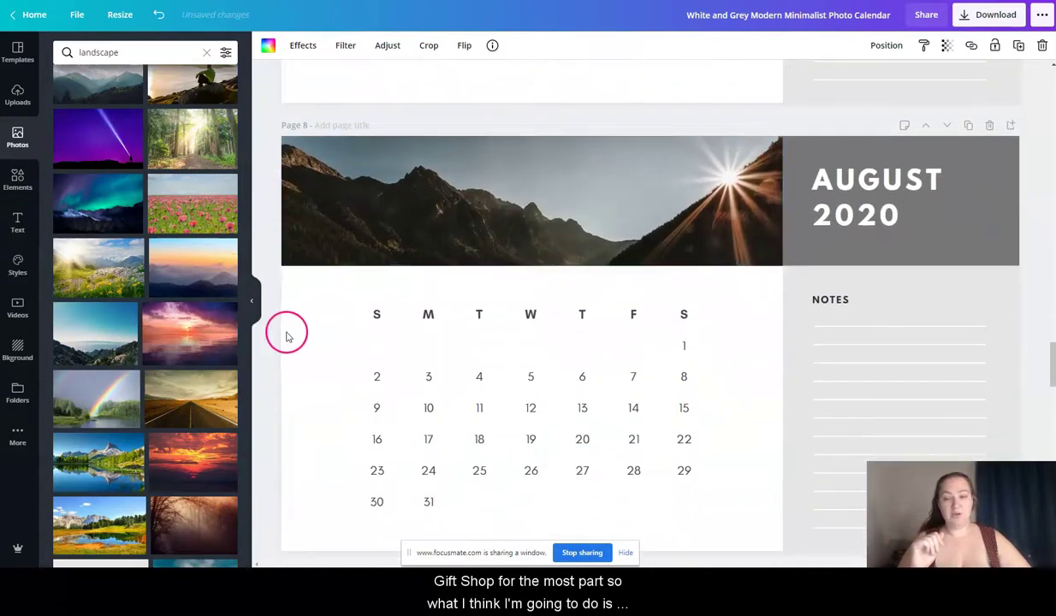
scroll(209, 410, down, 2)
drag(193, 402, 375, 229)
double_click(360, 224)
click(289, 48)
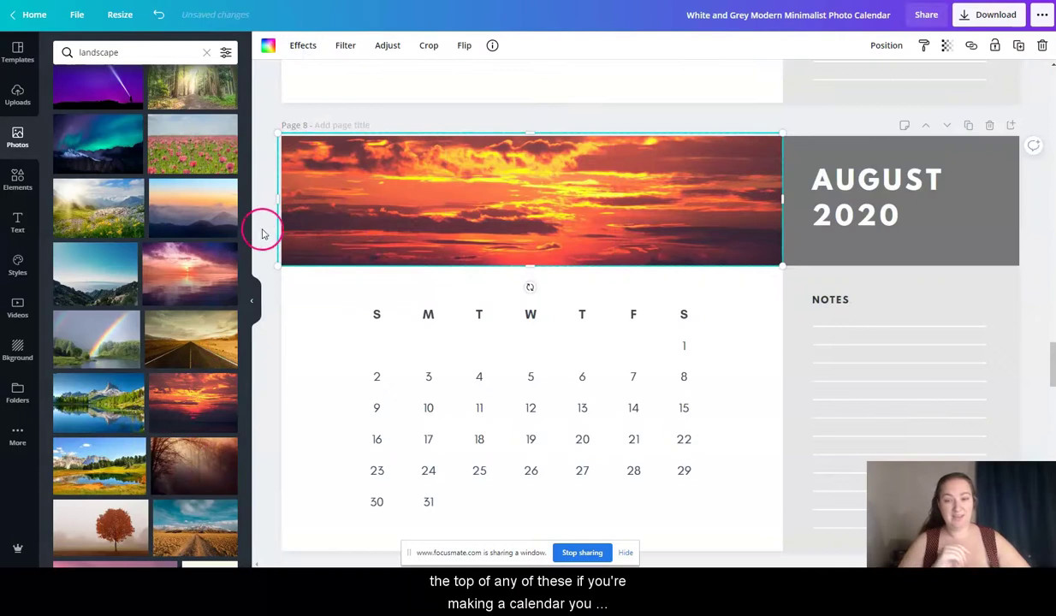
Replace the September header photo with the pink-toned lake and rock reflection
click(261, 373)
scroll(264, 368, down, 5)
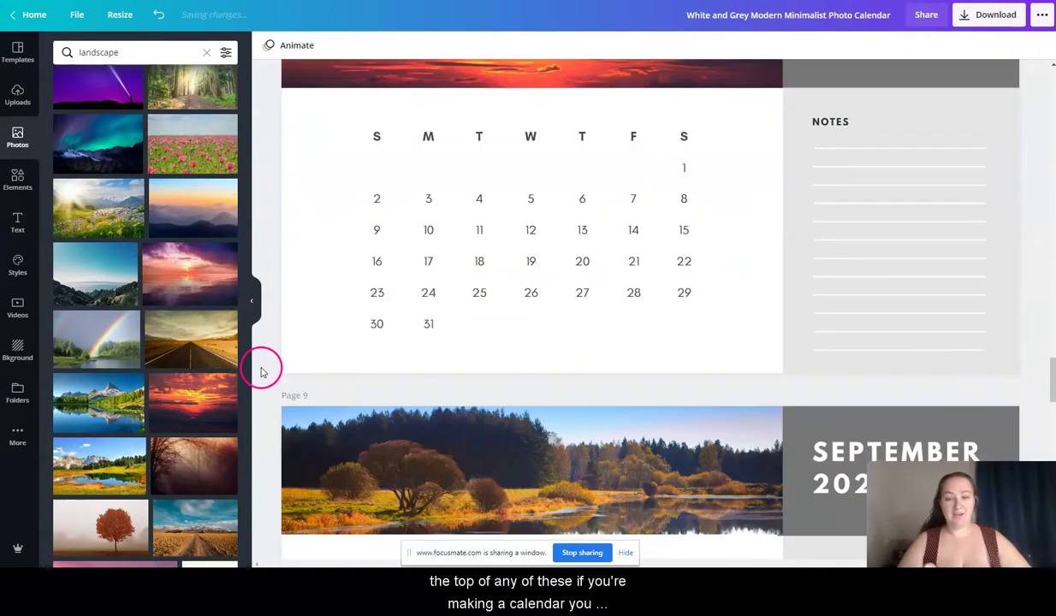
scroll(160, 353, down, 3)
drag(148, 430, 371, 190)
click(317, 277)
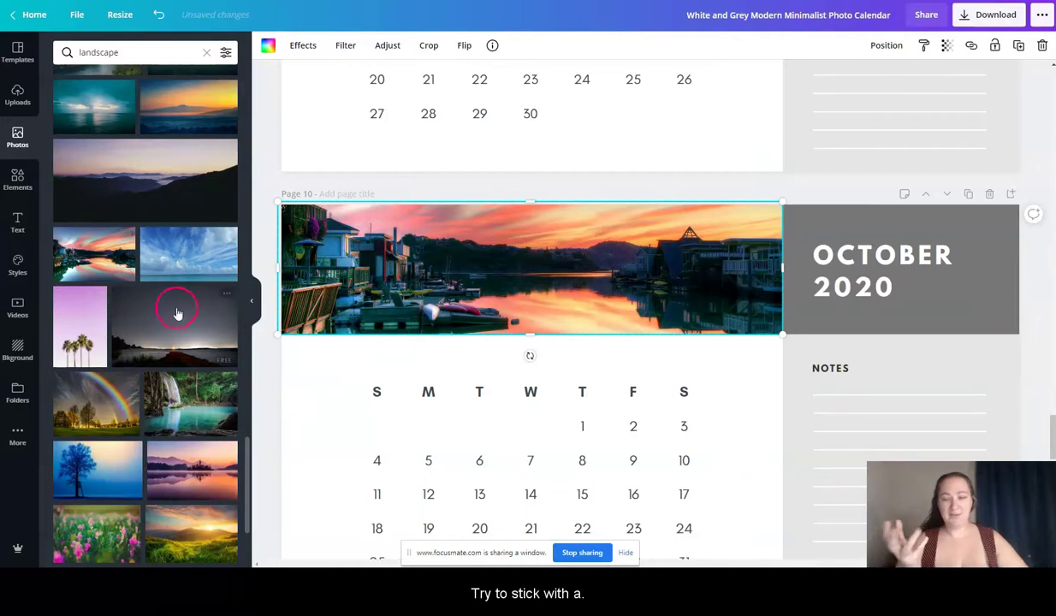
Replace the October header photo with the dark orange sunset from further down the search results
scroll(177, 326, down, 3)
drag(94, 285, 313, 292)
scroll(191, 327, down, 3)
drag(188, 359, 401, 285)
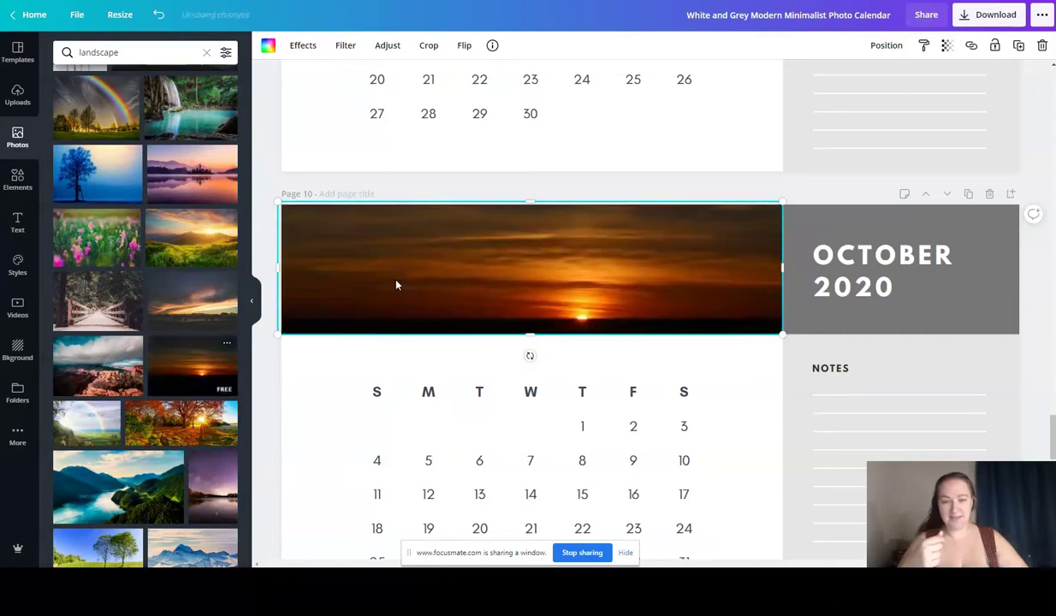
Replace the November header photo with the snowy blue mountain peaks and adjust its crop
scroll(188, 287, down, 2)
scroll(418, 317, down, 3)
scroll(418, 316, down, 2)
scroll(130, 319, down, 2)
drag(153, 274, 385, 279)
double_click(365, 262)
click(292, 47)
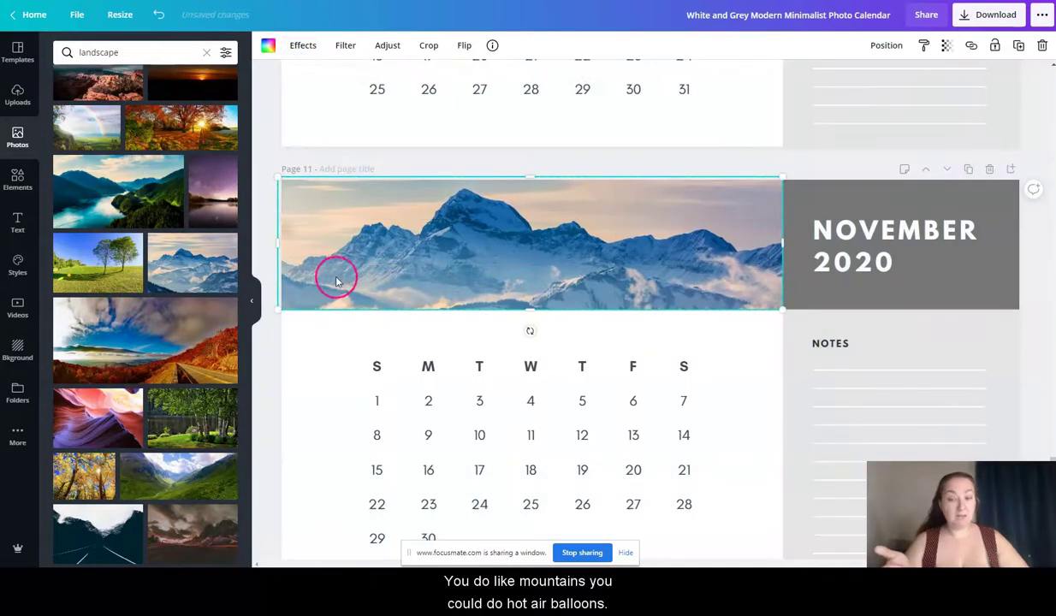
Replace the December header photo with the orange and purple misty sunset with bare trees and adjust its crop
scroll(334, 331, down, 6)
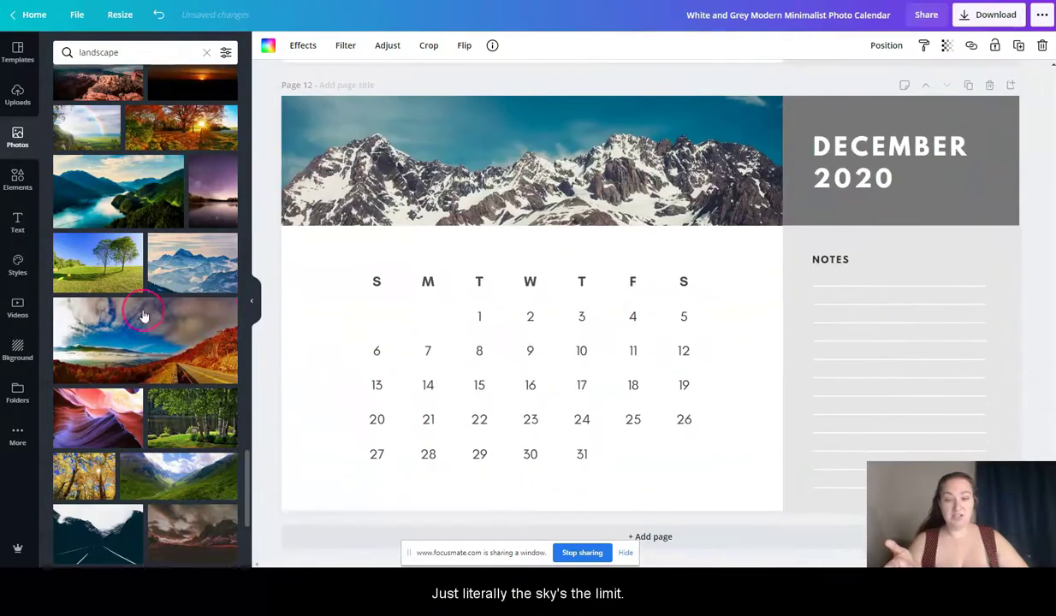
scroll(122, 315, down, 2)
scroll(168, 314, down, 3)
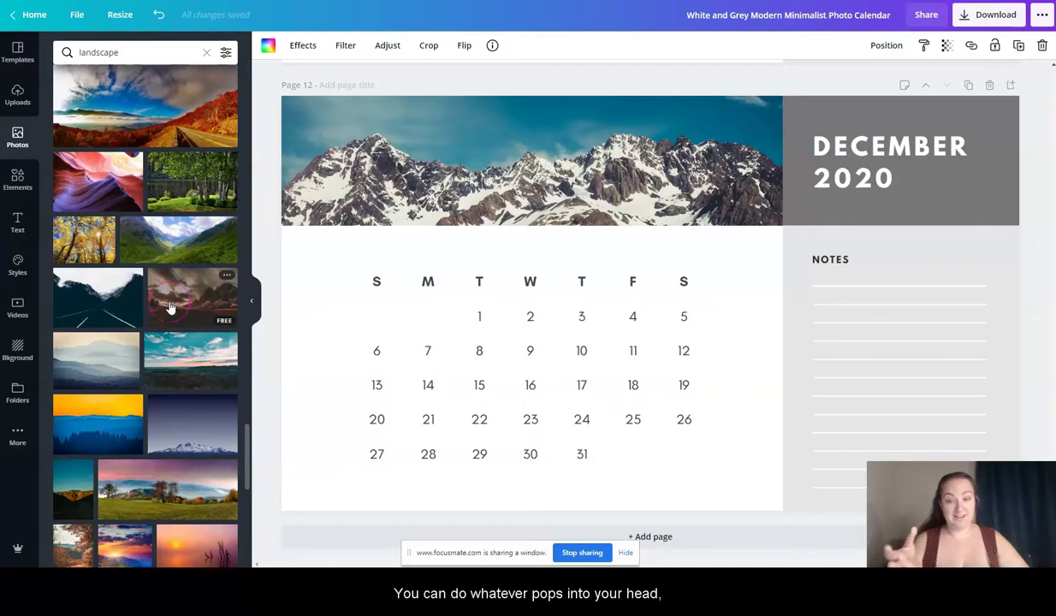
scroll(170, 306, down, 4)
drag(193, 359, 411, 195)
double_click(391, 178)
click(289, 47)
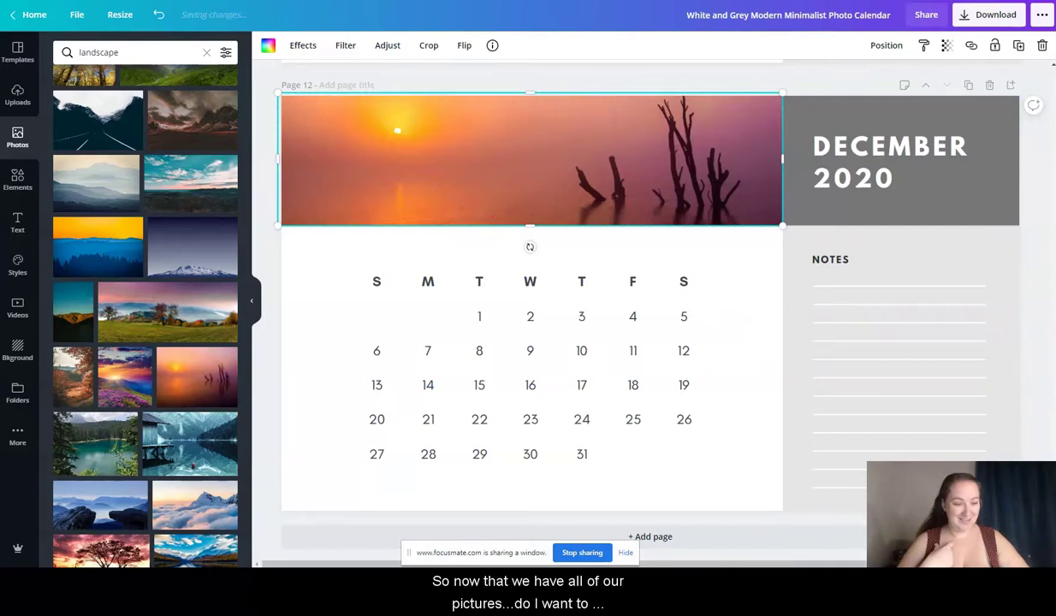
Delete the note lines and the NOTES heading from the January page
drag(1052, 500, 1038, 94)
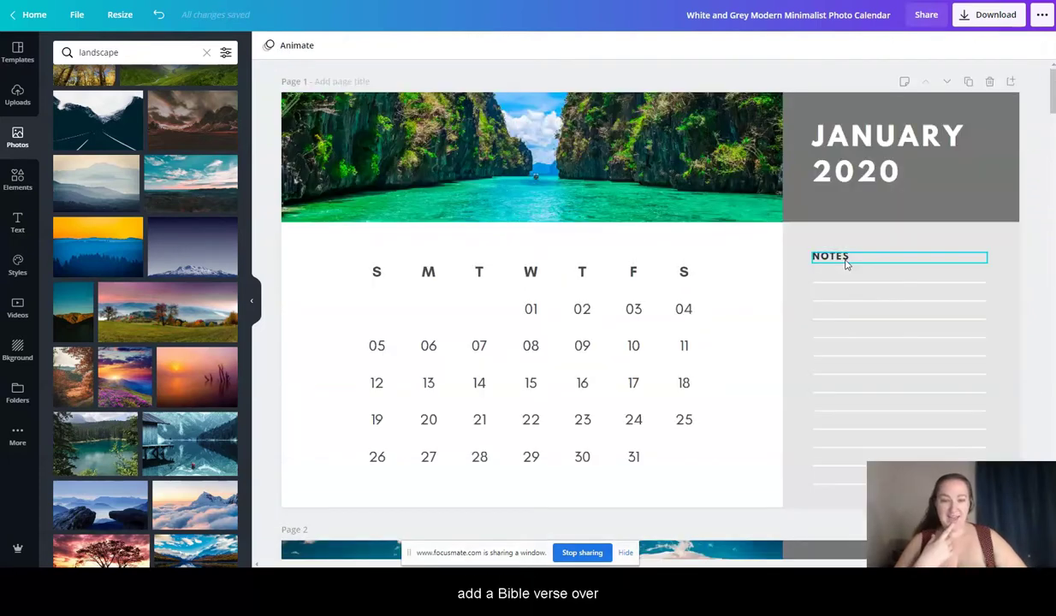
click(822, 280)
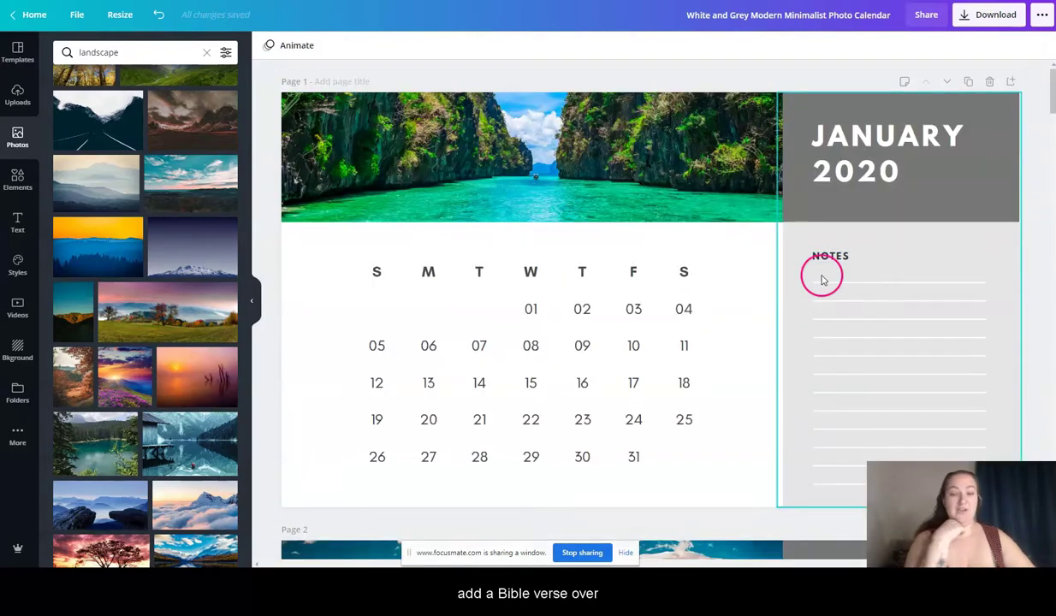
click(828, 259)
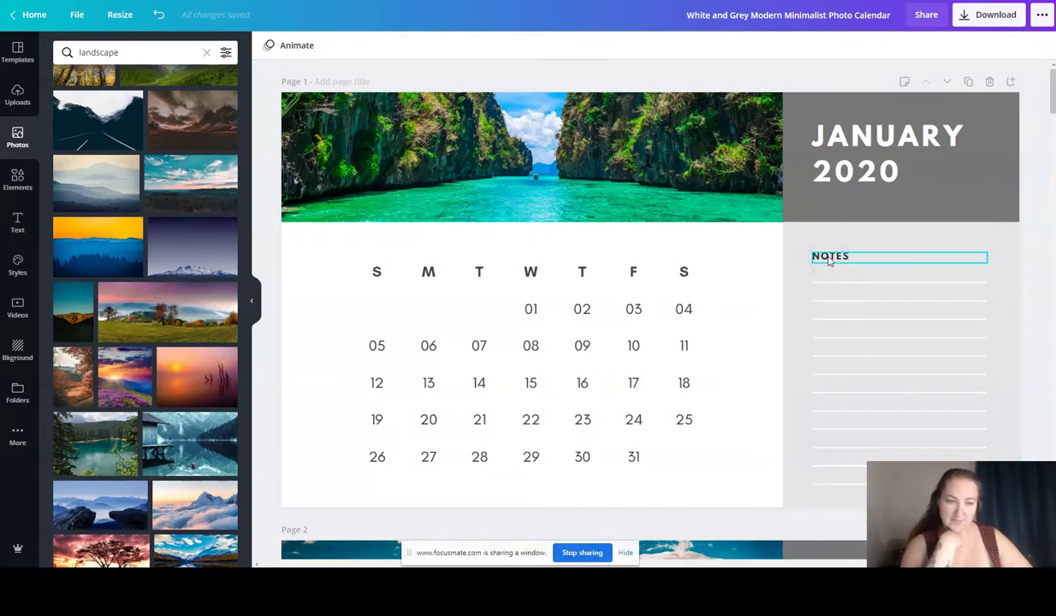
scroll(821, 248, down, 2)
click(817, 214)
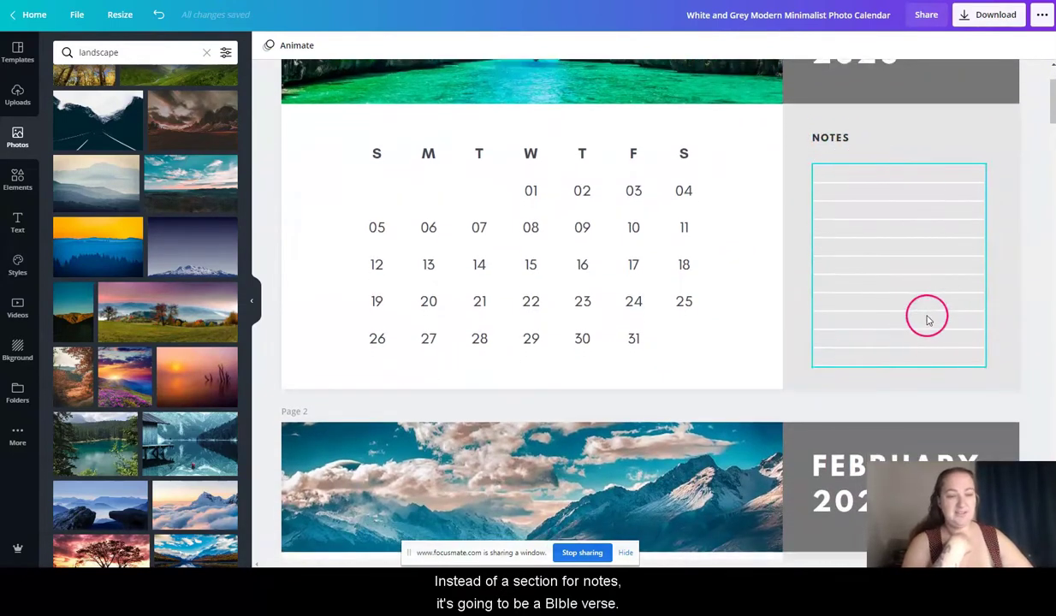
click(926, 313)
key(Delete)
click(829, 135)
key(Delete)
Delete the NOTES heading and the note lines from the February page
scroll(839, 197, down, 5)
click(853, 266)
click(843, 290)
key(Delete)
click(852, 342)
key(Delete)
Clear the notes section on the March page
scroll(853, 343, down, 6)
click(829, 203)
key(Delete)
click(854, 289)
scroll(854, 290, down, 3)
click(834, 230)
key(Delete)
Delete the note lines and the NOTES heading from the April page
scroll(860, 243, down, 4)
click(858, 241)
key(Delete)
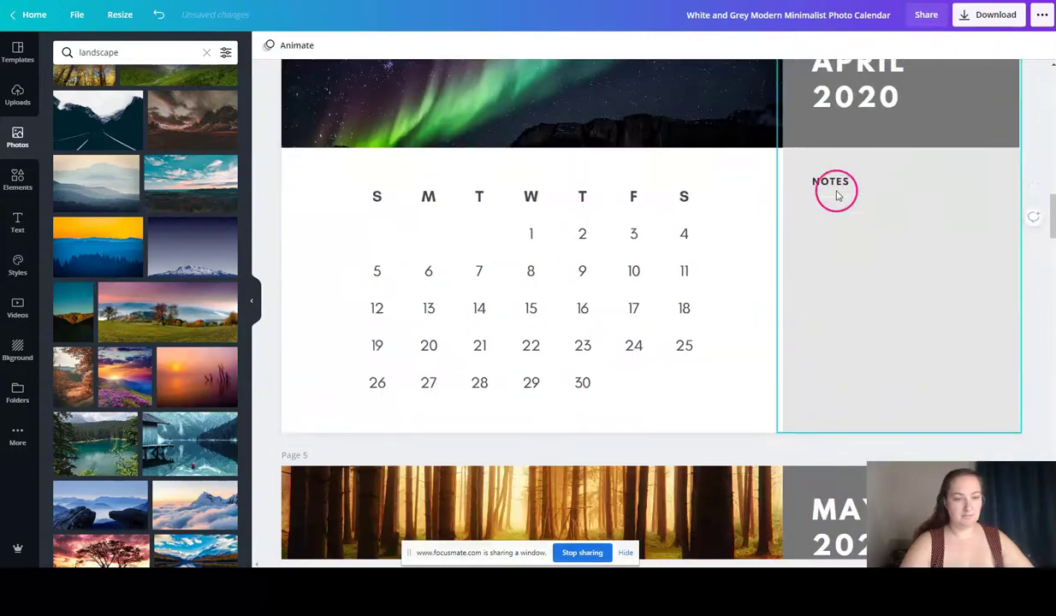
click(833, 180)
key(Delete)
Clear the notes sections on the May and June pages
scroll(855, 257, down, 5)
click(862, 269)
key(Delete)
scroll(875, 317, down, 8)
click(874, 284)
key(Delete)
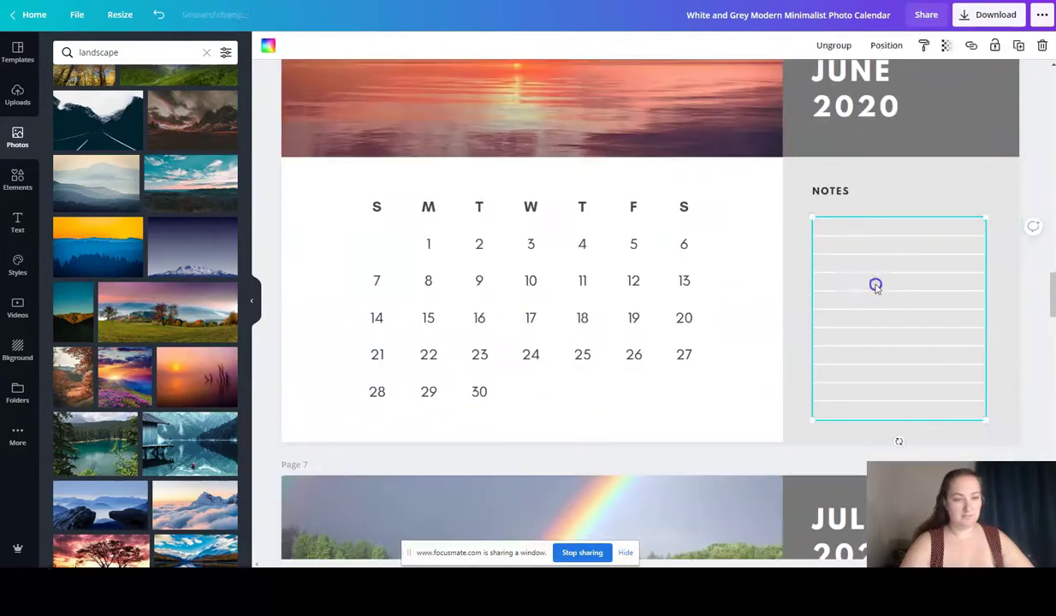
click(838, 193)
key(Delete)
Clear the notes sections on the July and August pages
scroll(893, 309, down, 9)
click(872, 210)
key(Delete)
scroll(881, 304, down, 5)
click(860, 236)
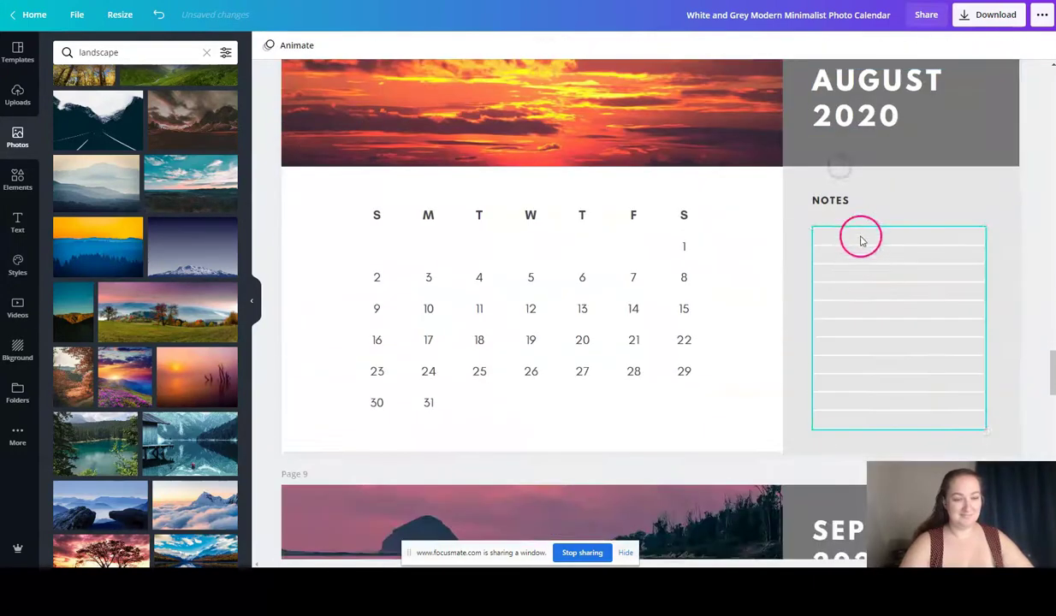
key(Delete)
click(838, 198)
key(Delete)
Undo the last change, and delete the note lines and the NOTES heading from the September page
scroll(874, 318, down, 5)
click(869, 308)
click(158, 15)
click(849, 332)
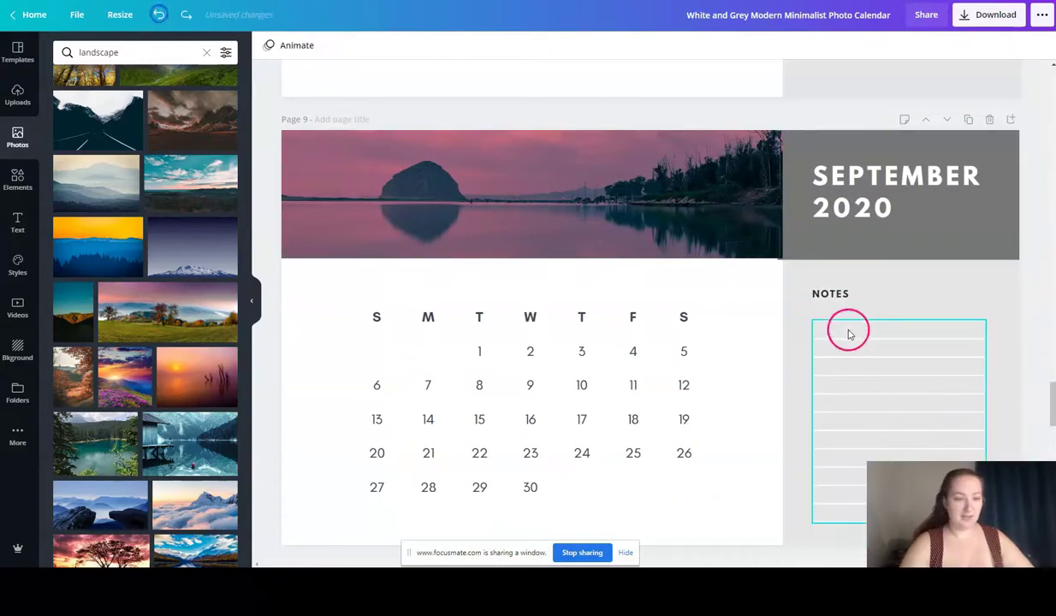
key(Delete)
click(826, 294)
key(Delete)
Clear the notes sections on the October and November pages
scroll(837, 366, down, 7)
click(873, 214)
key(Delete)
scroll(863, 347, down, 5)
click(849, 217)
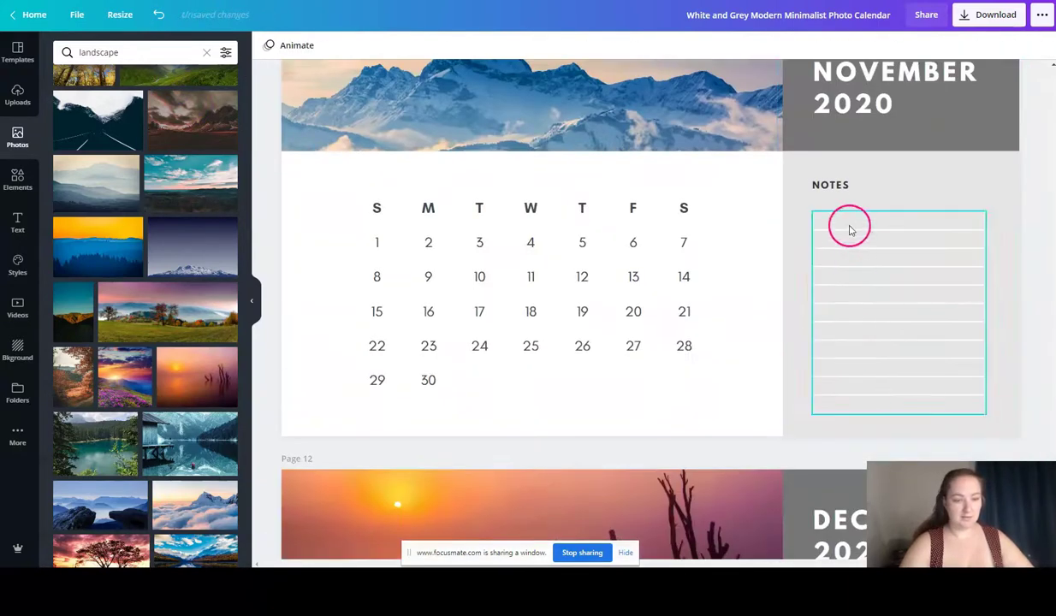
key(Delete)
Delete the note lines and the NOTES heading from the December page
scroll(843, 282, down, 5)
click(845, 326)
key(Delete)
click(829, 281)
key(Delete)
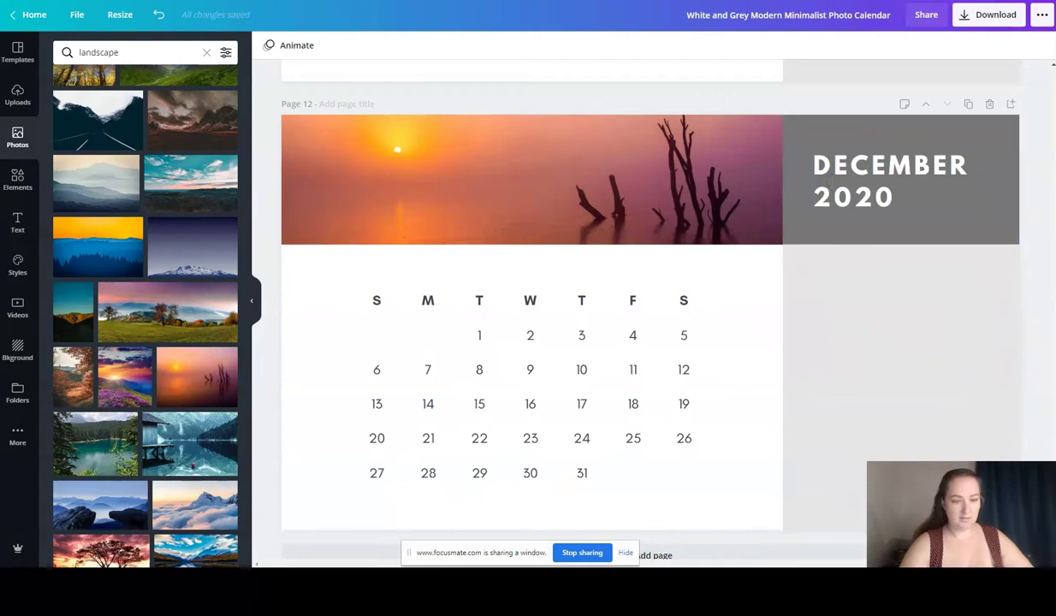
Add a subheading text box to the January page just below the month title and widen it to fit the grey side column
drag(1051, 532, 1049, 76)
click(21, 229)
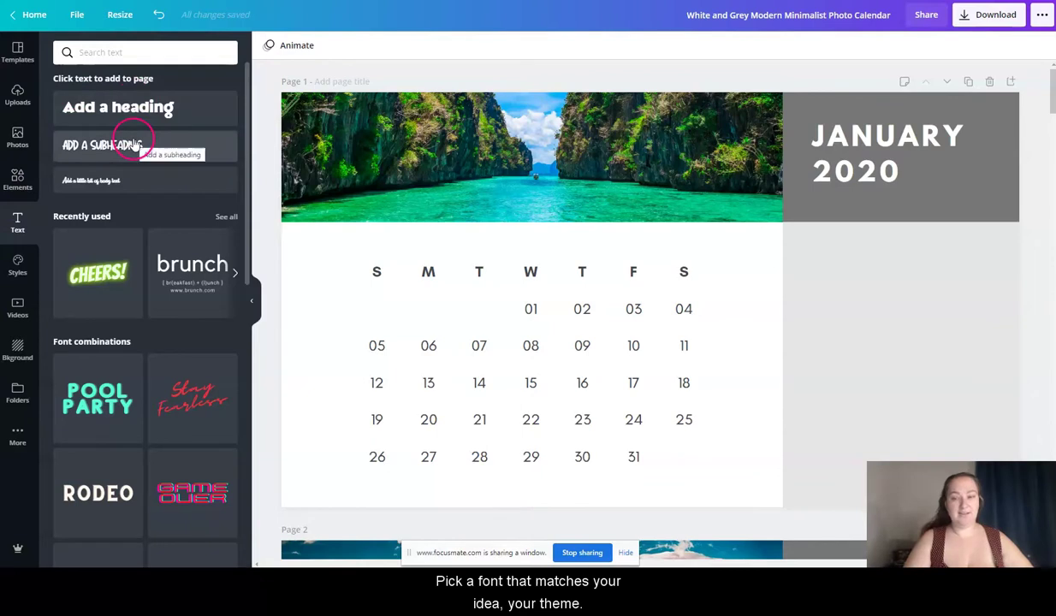
drag(134, 144, 1030, 378)
click(760, 301)
drag(957, 303, 914, 252)
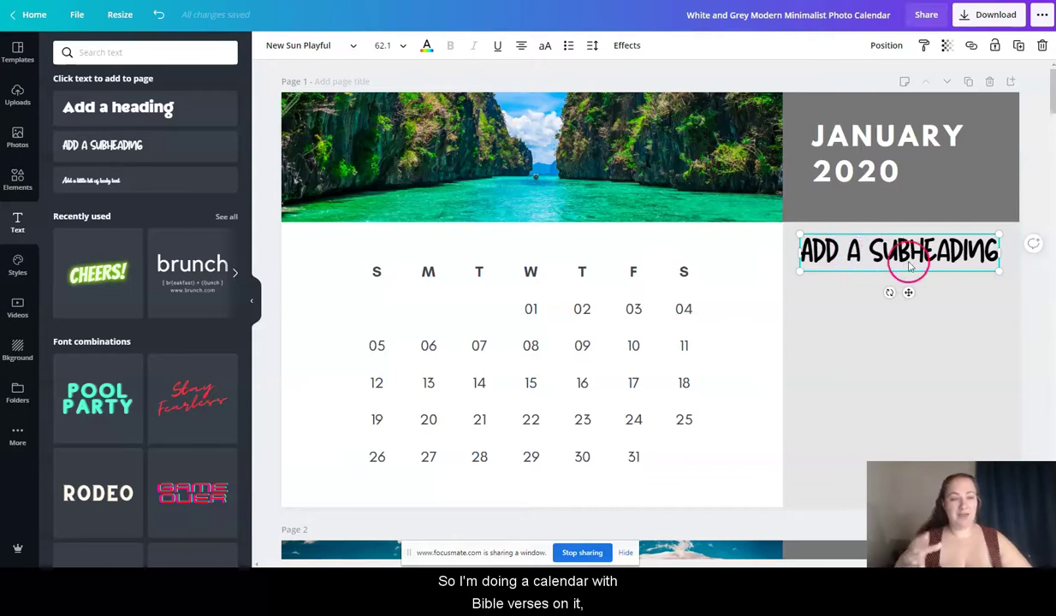
drag(1007, 250, 1008, 257)
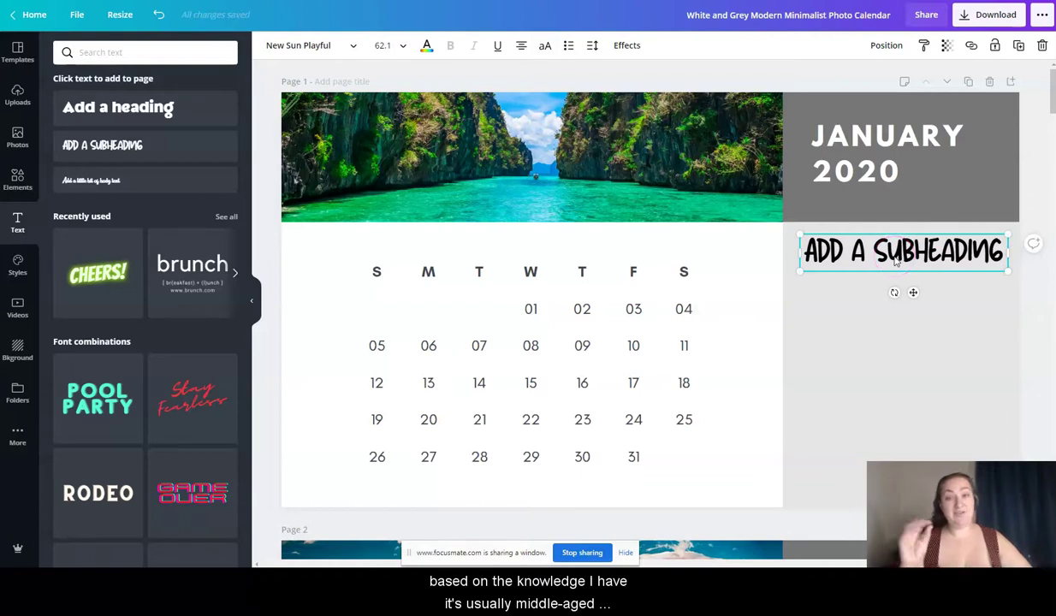
Set the January subheading's font to Sensa Wild DotFill
click(477, 182)
click(896, 259)
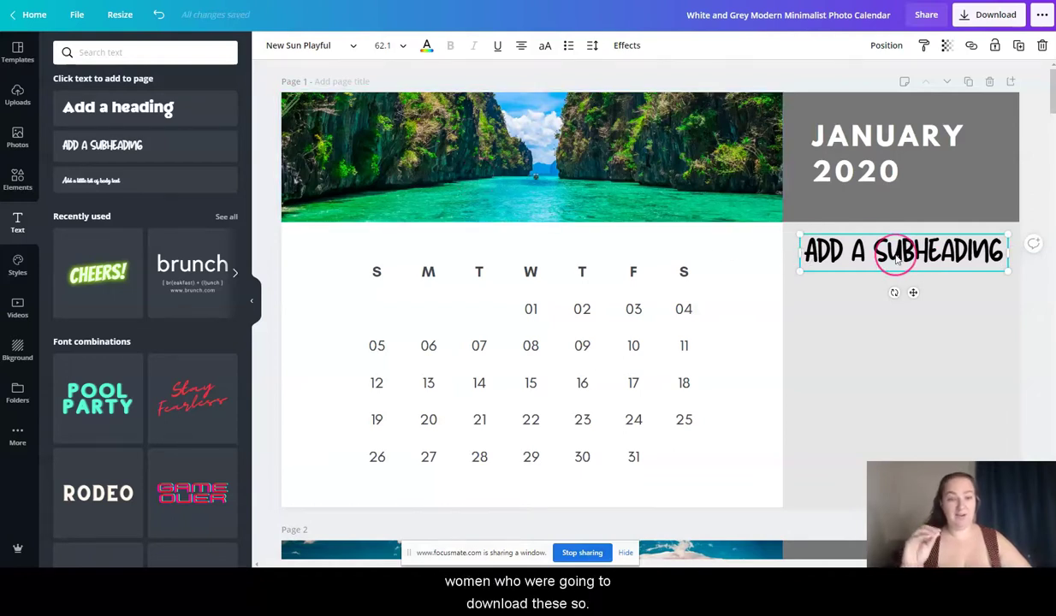
click(338, 125)
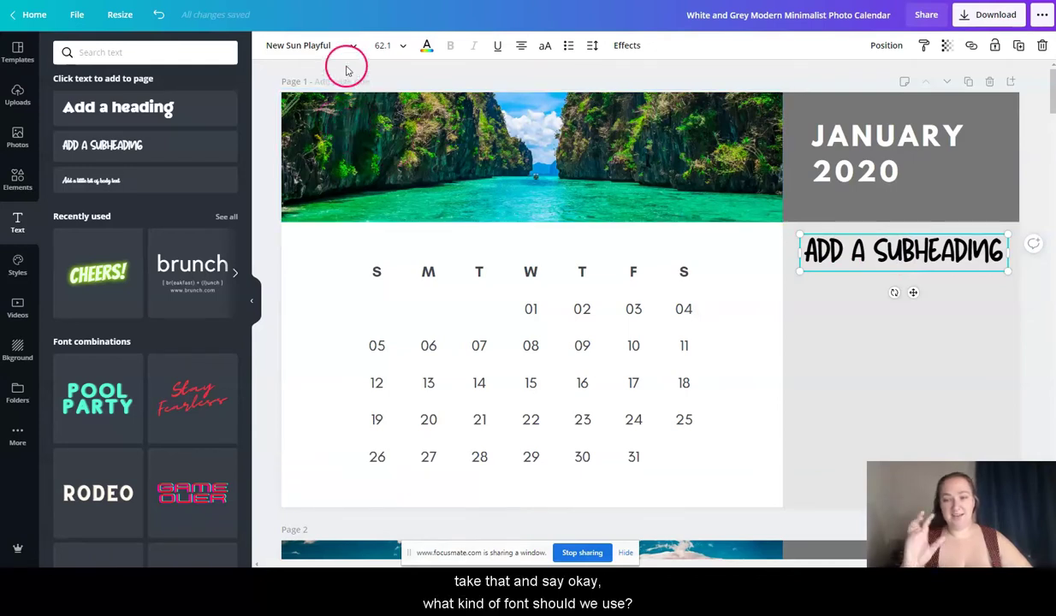
click(900, 250)
click(357, 47)
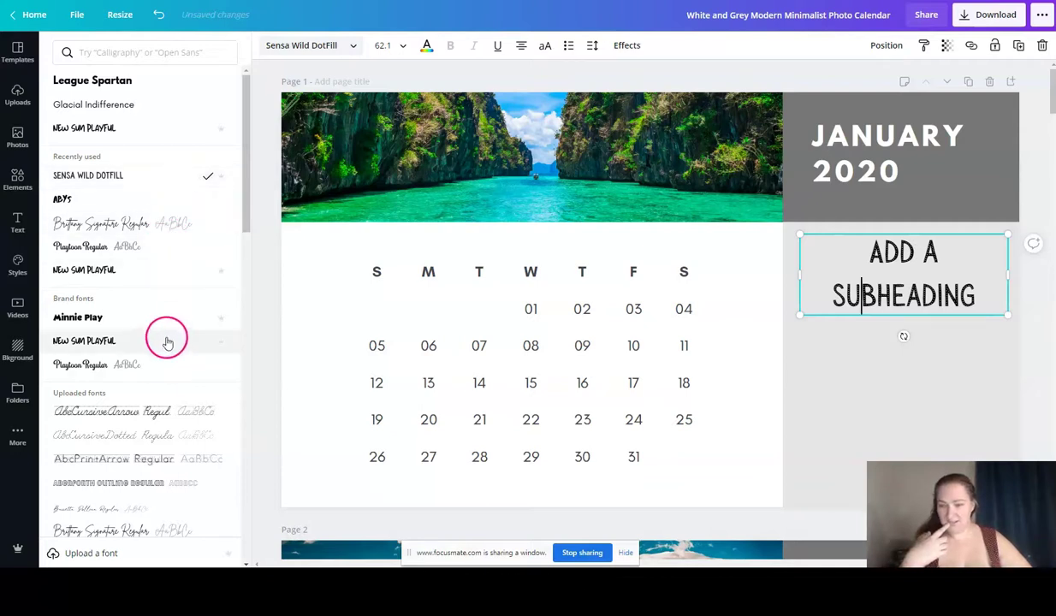
Replace the January subheading's placeholder text with "PHIL 4:13"
drag(947, 305, 858, 249)
text(PHIL 4:13)
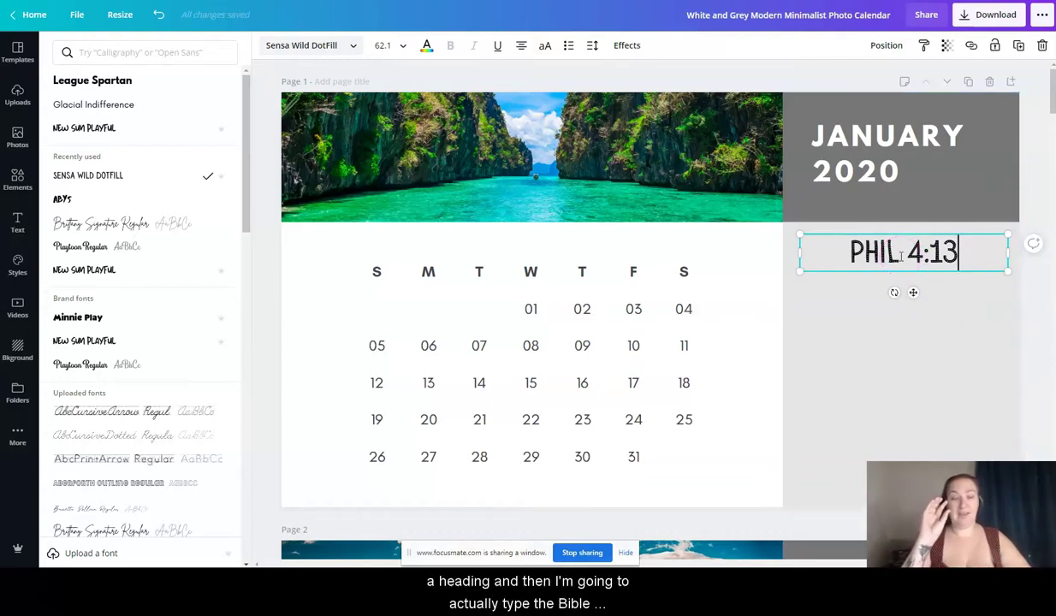
click(891, 383)
click(381, 256)
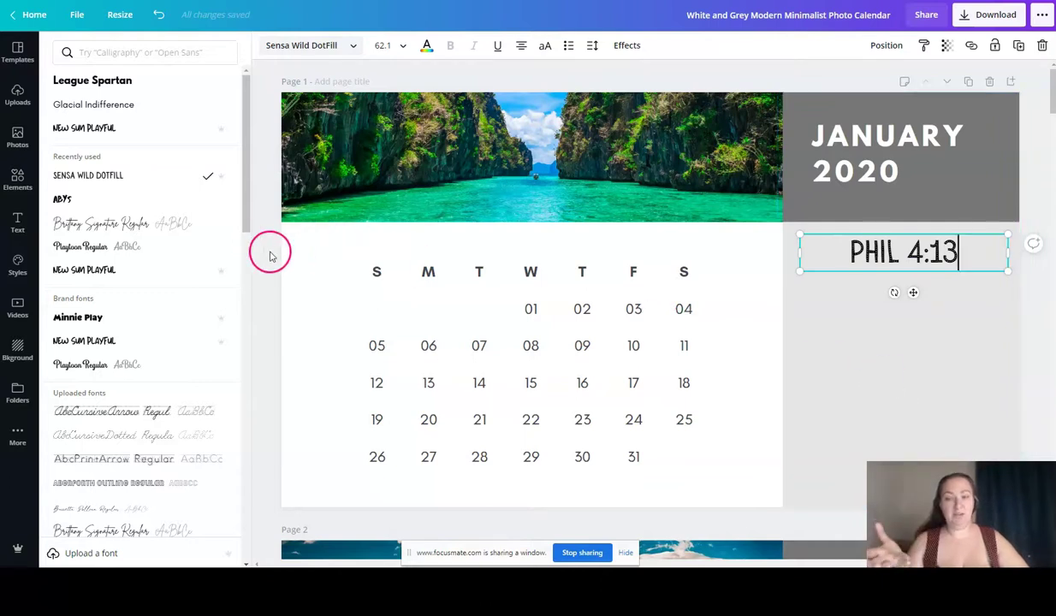
Search the fonts for handwriting styles, try one on the PHIL 4:13 heading and undo it
scroll(141, 366, down, 3)
click(106, 52)
text(handwr)
click(151, 175)
click(158, 14)
Duplicate the PHIL 4:13 heading below itself and change the copy to "I CAN DO ALL THINGS THROUGH CHRIST WHO STRENGTHENS ME."
click(1018, 46)
drag(902, 269, 886, 313)
double_click(886, 313)
text(I)
text(I CAN DO ALL THINGS THROUGH CHRIST WHO STRENGTHENS ME.)
scroll(877, 242, down, 2)
click(889, 133)
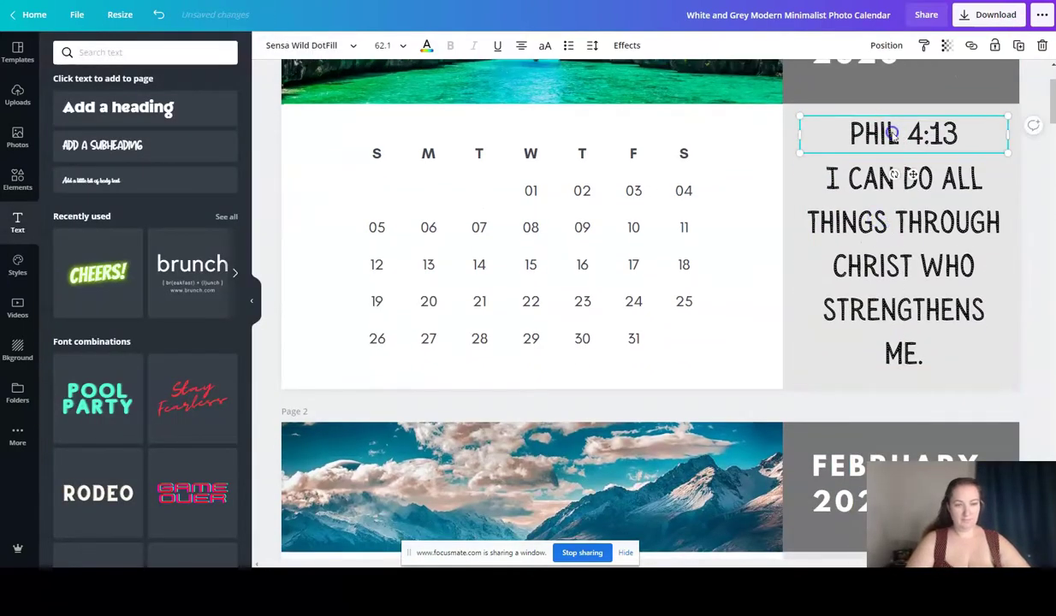
Try several handwriting fonts on the January verse text and set it in Apricots
click(350, 45)
click(75, 174)
click(160, 15)
click(115, 176)
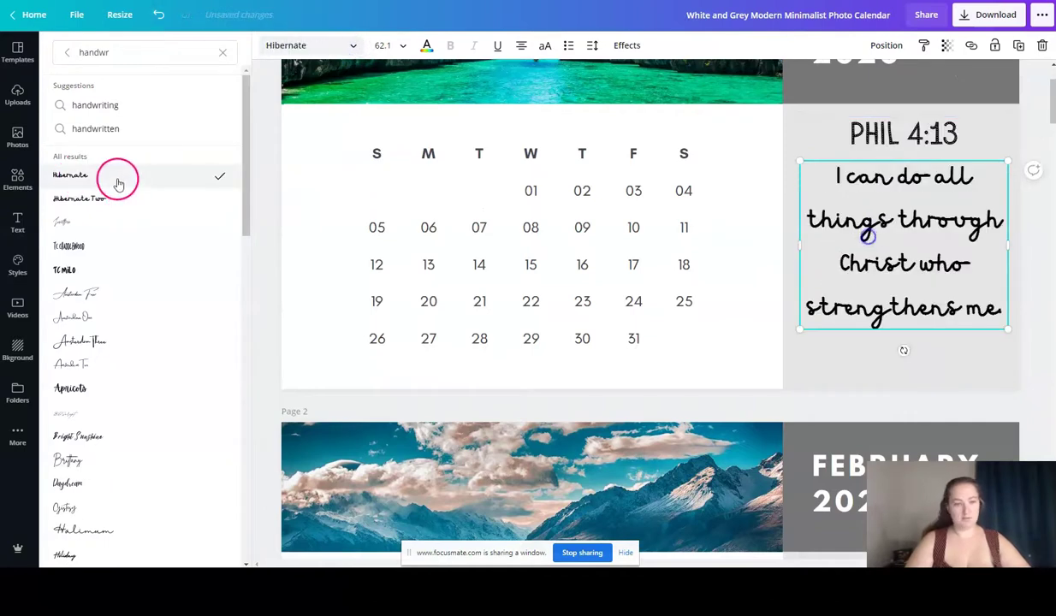
click(158, 16)
click(124, 269)
click(133, 311)
scroll(106, 274, down, 2)
click(106, 269)
scroll(718, 389, up, 1)
scroll(718, 390, up, 1)
Set the JANUARY 2020 title in Sensa Wild DotFill, enlarge it to size 69.7 and reposition it in the grey header block
click(864, 144)
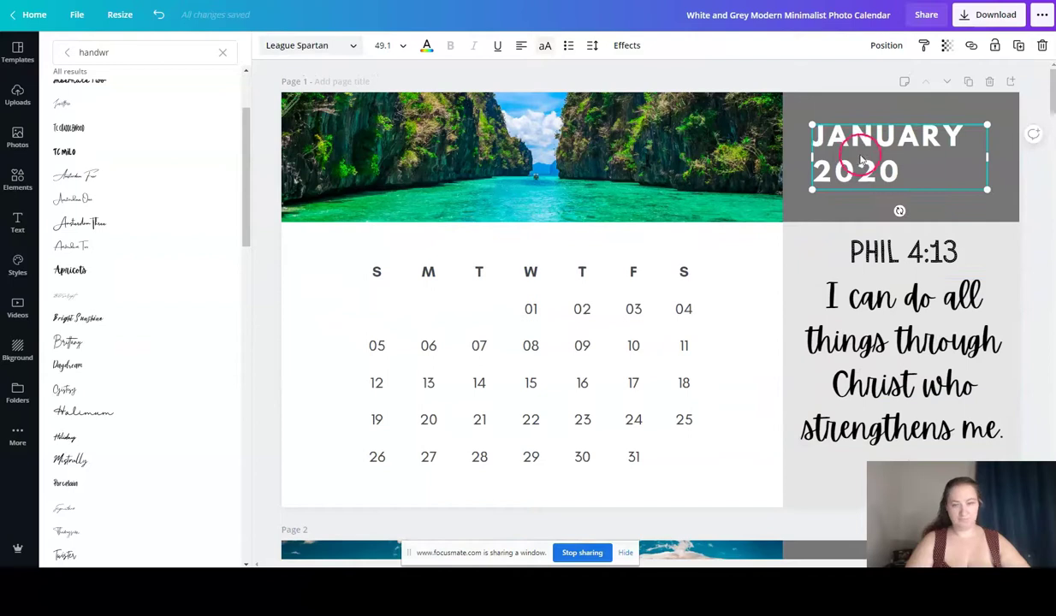
click(222, 52)
click(88, 128)
drag(987, 126, 1053, 99)
drag(894, 121, 882, 134)
click(926, 545)
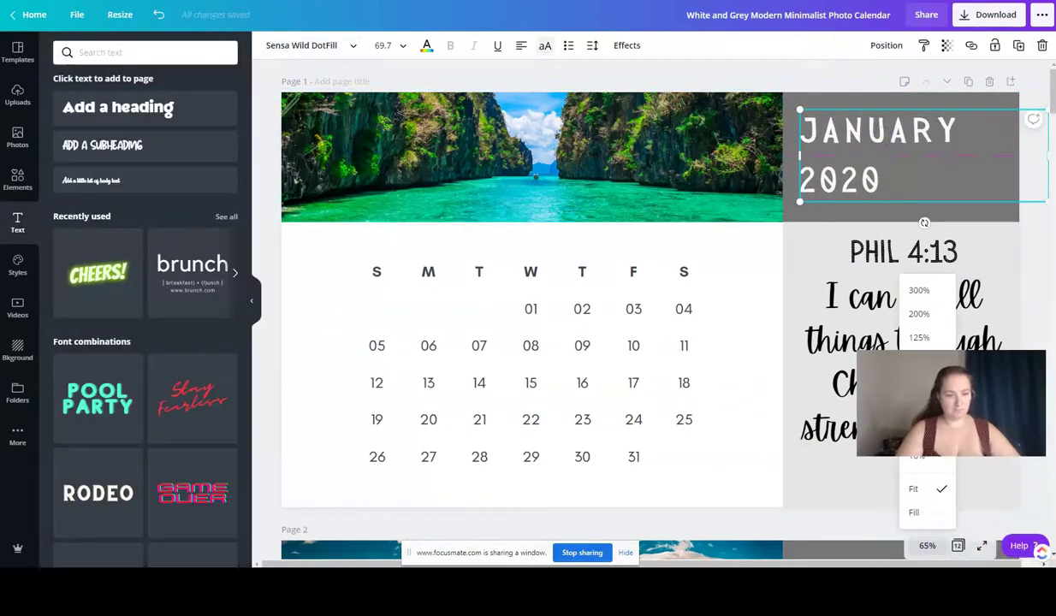
click(908, 419)
click(1000, 261)
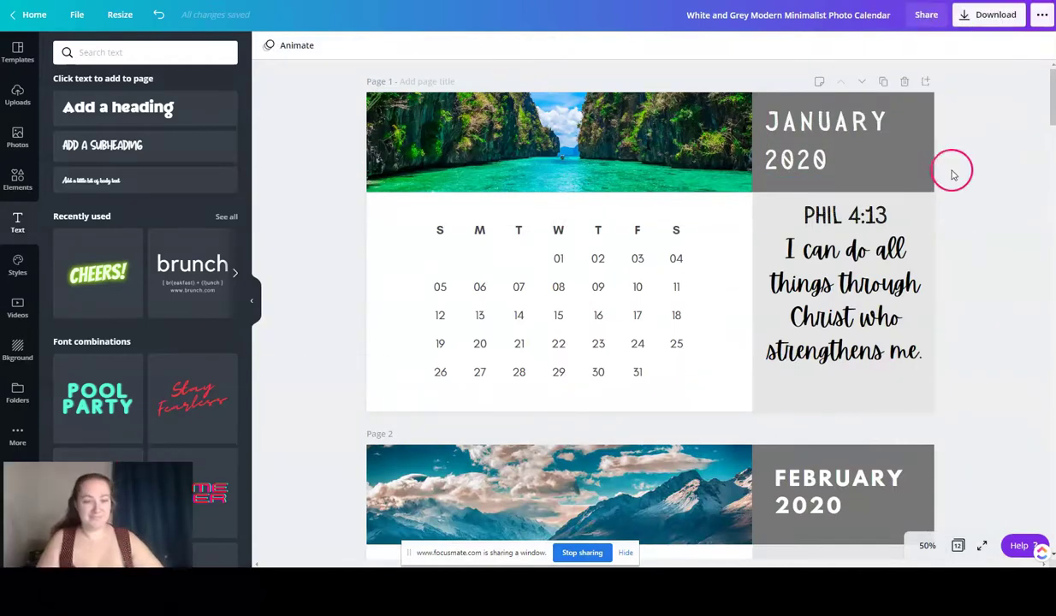
Set January's PHIL. 4:13 heading in League Spartan with uppercase lettering
click(817, 220)
click(352, 45)
click(92, 151)
click(544, 44)
Compare several fonts on the JANUARY 2020 title and set it back in League Spartan
click(826, 141)
click(141, 152)
click(135, 130)
click(132, 106)
click(133, 200)
click(124, 246)
click(135, 199)
click(130, 154)
click(992, 349)
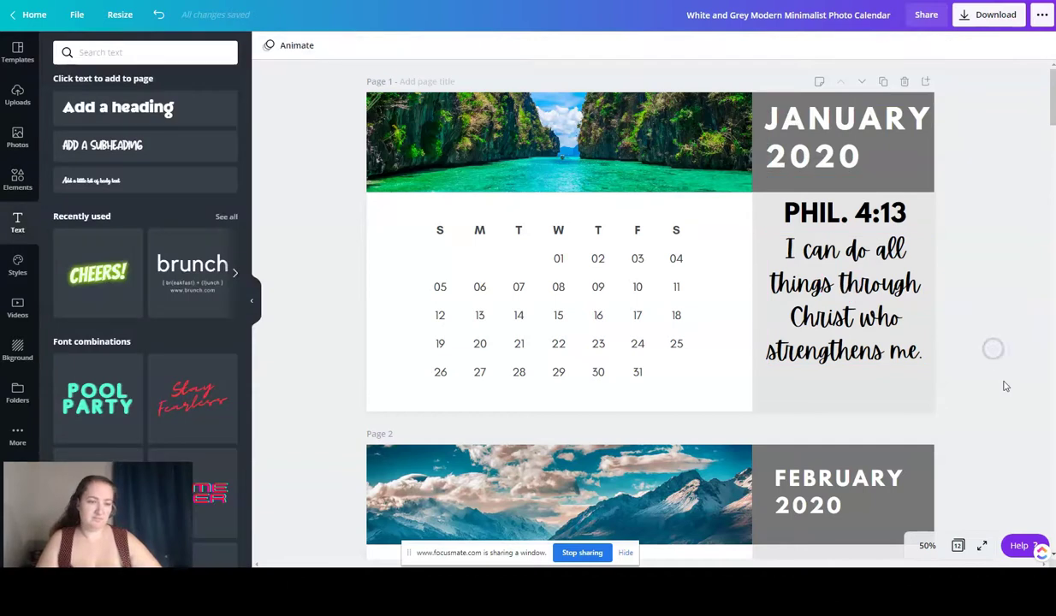
Set the FEBRUARY 2020 title's font size to 69.7 and widen its text box across the grey header block
scroll(945, 235, down, 1)
scroll(945, 235, up, 1)
click(821, 477)
click(386, 47)
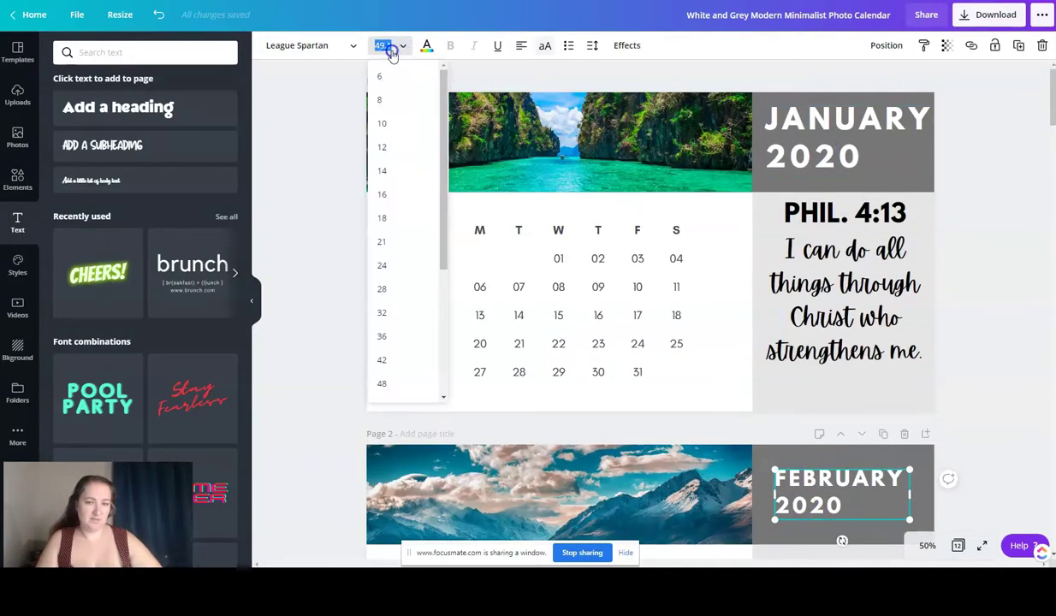
key(Return)
click(964, 248)
scroll(964, 248, down, 2)
click(864, 376)
drag(910, 404, 936, 402)
drag(772, 388, 752, 388)
Reduce the February title's letter spacing and centre the title in its grey header block
click(544, 46)
click(544, 46)
click(592, 46)
drag(683, 84, 673, 84)
click(990, 261)
drag(842, 364, 850, 358)
click(1016, 361)
Duplicate January's PHIL. 4:13 heading and verse text and place both copies in February's empty notes area
scroll(1016, 364, up, 2)
scroll(1009, 362, down, 2)
click(880, 95)
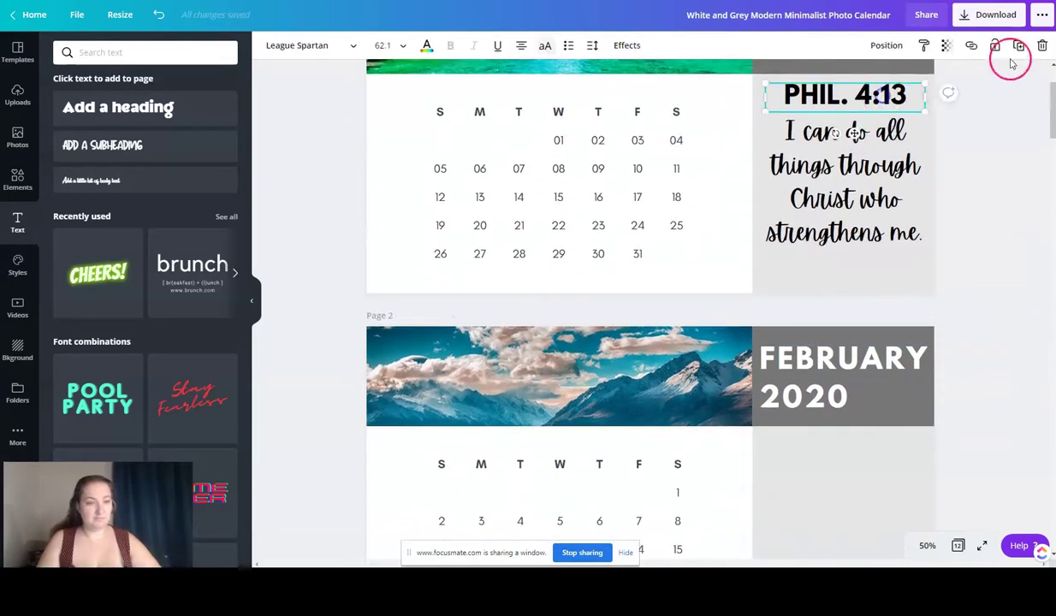
click(1018, 46)
drag(869, 103, 858, 446)
scroll(858, 447, down, 2)
click(865, 118)
click(1018, 46)
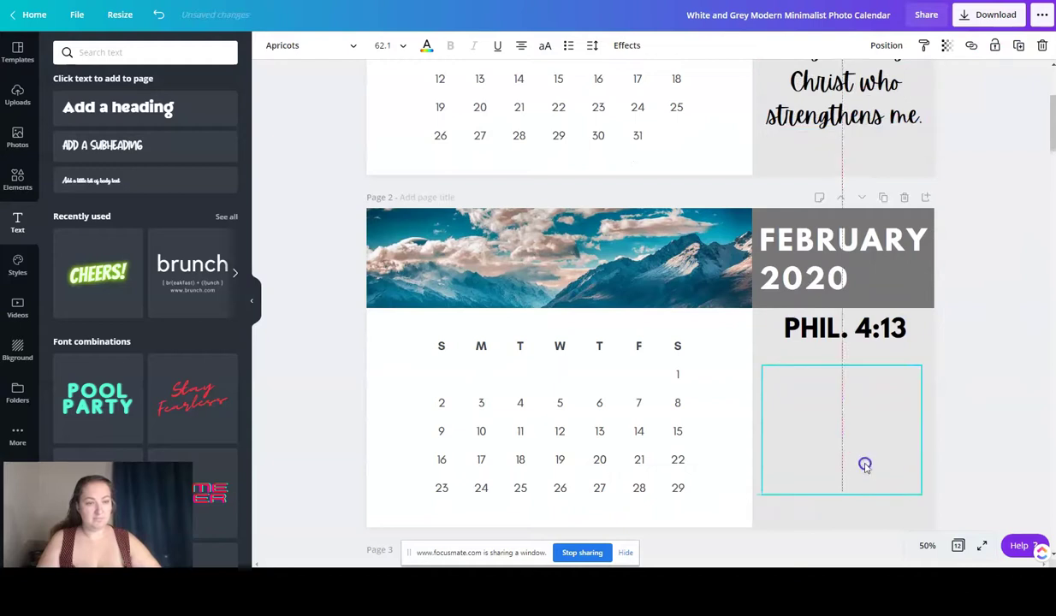
drag(885, 122, 865, 462)
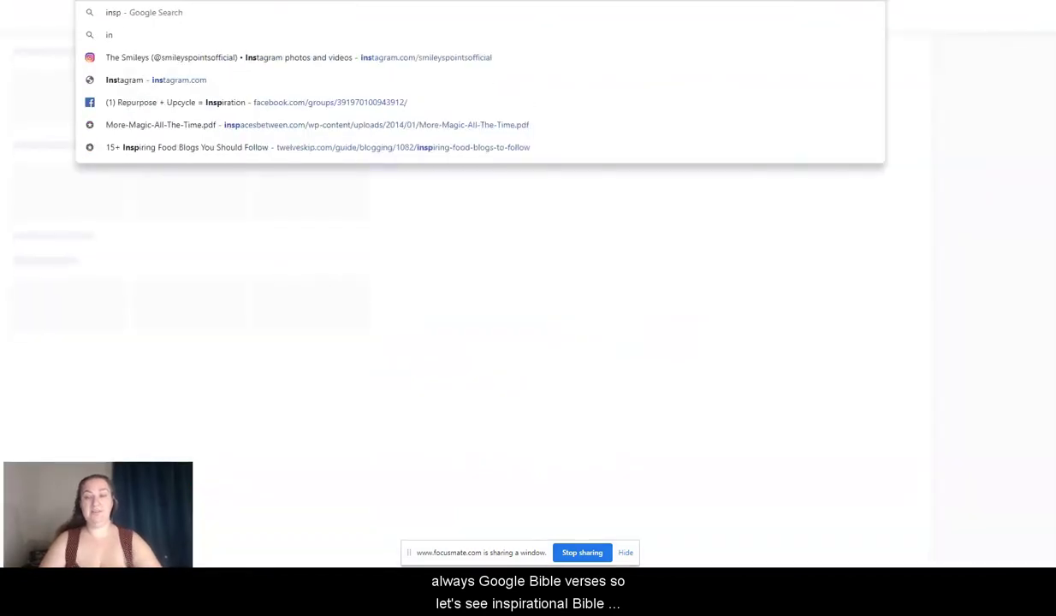
Search Google for "inspirational bible verses for women" and open the 100 Encouraging Bible Verses article on biblestudytools.com
text(pirational bible vers)
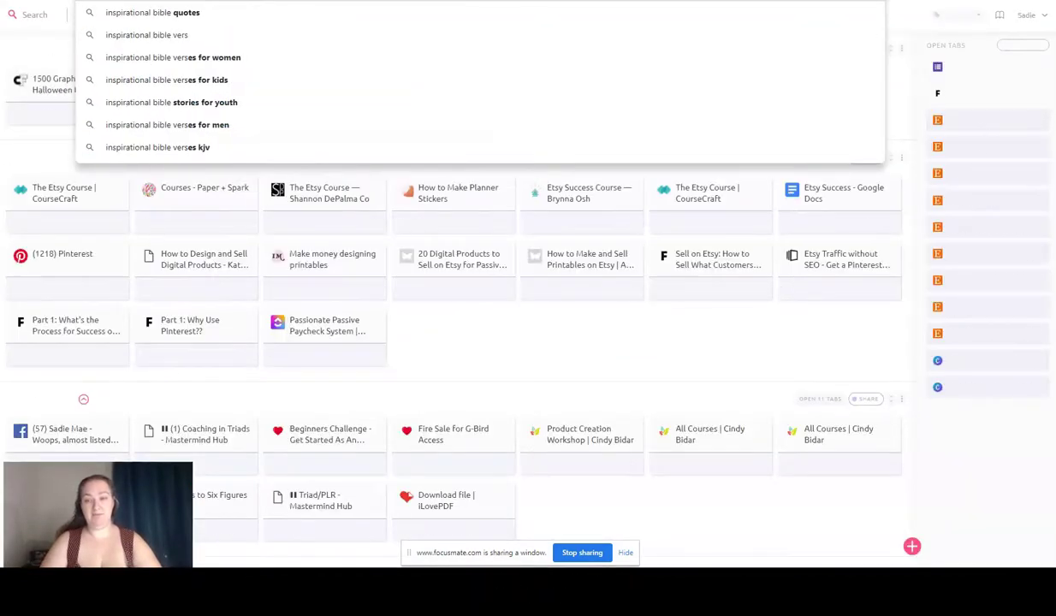
text(es for women)
key(Return)
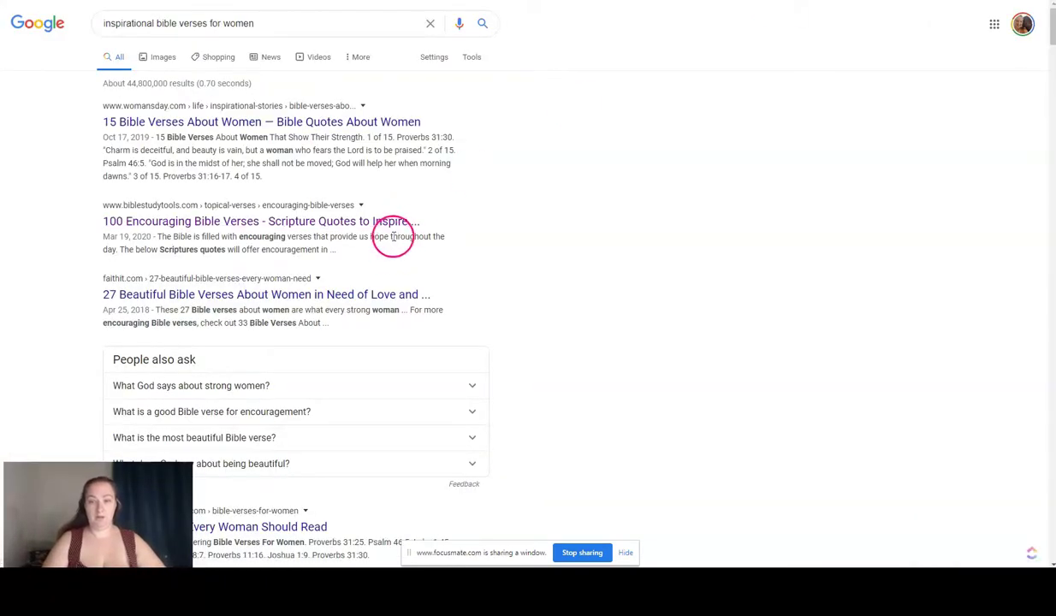
click(363, 221)
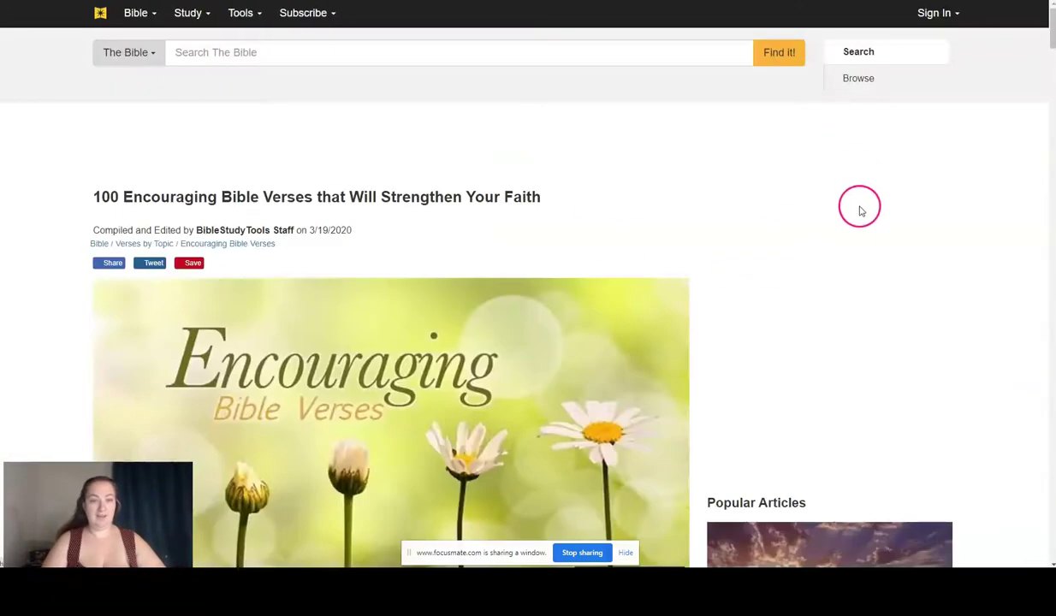
Copy the "Be strong, and let your heart take courage" verse with its Psalm 31:24 reference from the strength section
scroll(525, 310, down, 3)
scroll(525, 311, down, 7)
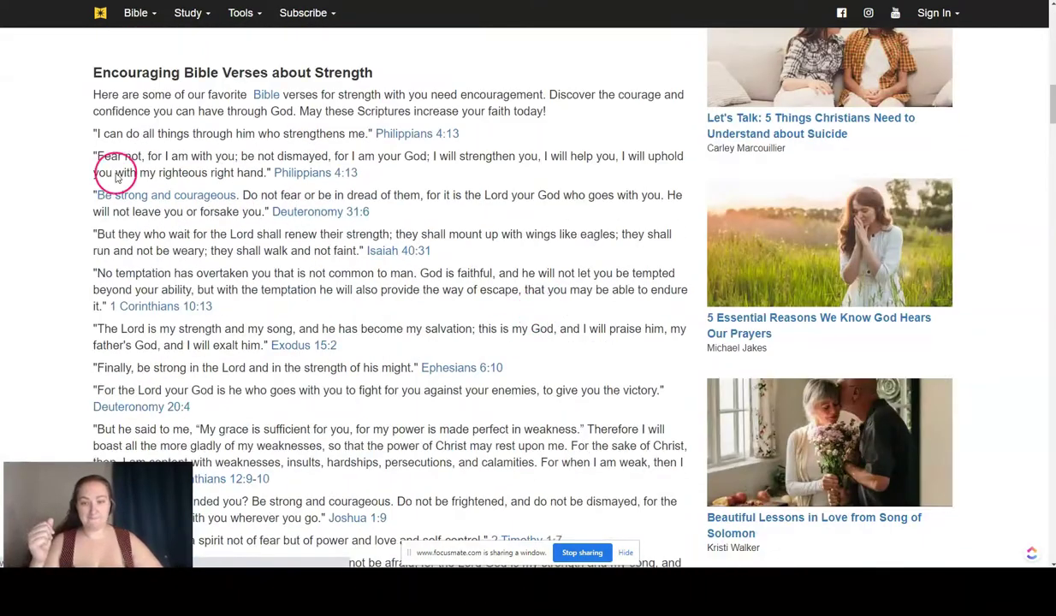
scroll(568, 266, down, 5)
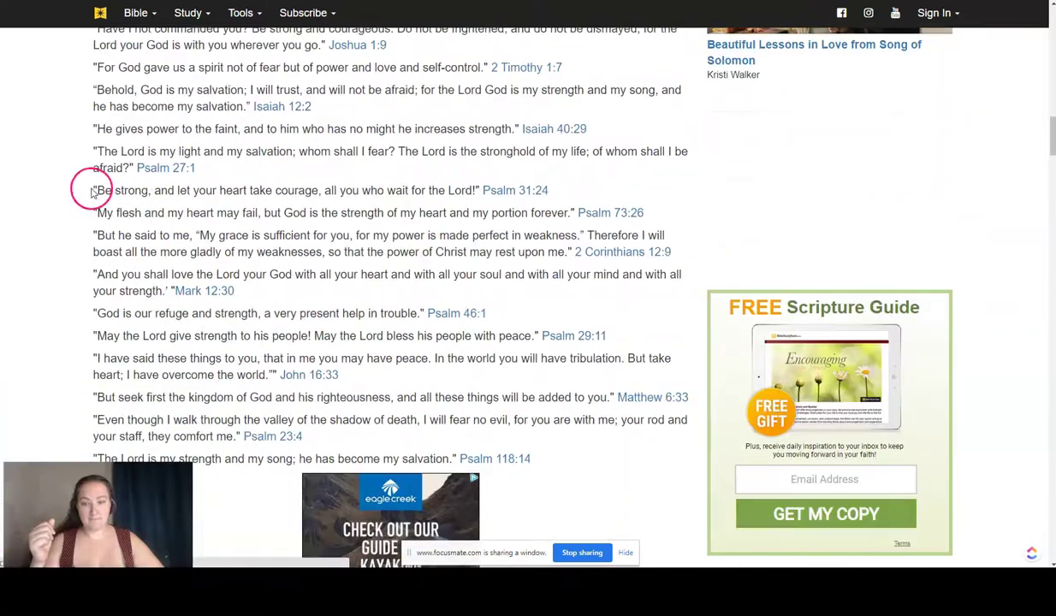
drag(92, 190, 556, 193)
key(ctrl+c)
Switch back to Canva, replace February's verse text with the copied verse and remove the Psalm 31:24 reference from its end
key(alt+Tab)
key(ctrl+v)
key(shift+Left)
key(shift+Left)
key(shift+Left)
key(shift+Left)
key(shift+Left)
key(shift+Left)
key(shift+Left)
key(shift+Left)
key(shift+Left)
key(shift+Left)
key(shift+Left)
key(BackSpace)
Replace February's verse heading with "PSALM 31:24" and widen its text box to fit one line
double_click(866, 213)
key(ctrl+v)
drag(924, 227, 939, 228)
drag(762, 213, 751, 212)
Move February's verse text up beneath the heading and delete its opening quotation mark
drag(843, 327, 844, 302)
click(773, 235)
key(BackSpace)
key(BackSpace)
Set the February verse's line height to 1.07 and enlarge the text to size 65.8
click(888, 344)
click(592, 46)
drag(683, 105, 674, 106)
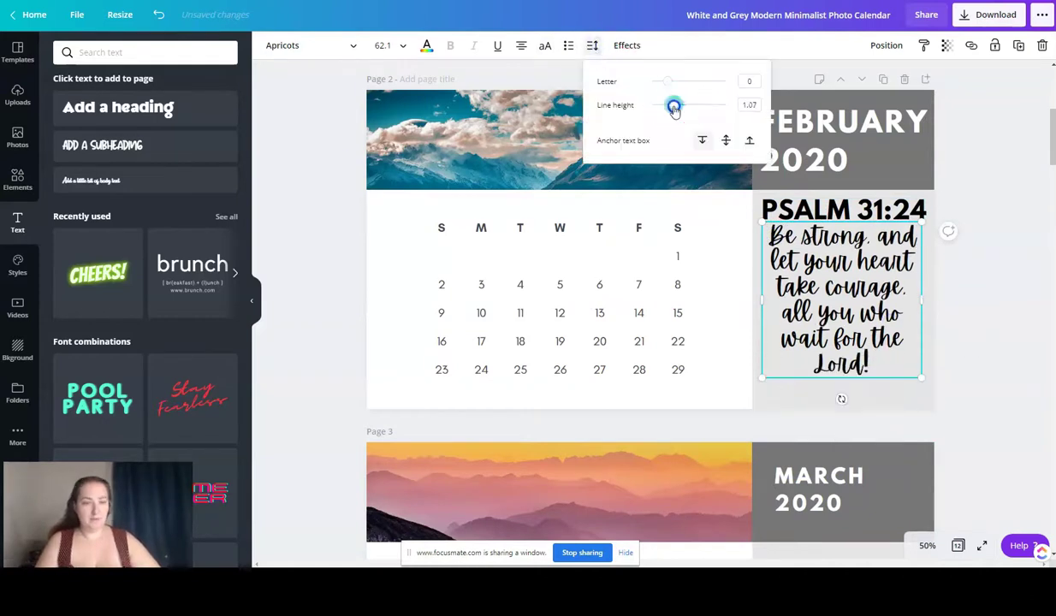
drag(921, 378, 929, 402)
scroll(845, 115, up, 2)
Set the February verse's font size to 64 and position the text just below the PSALM 31:24 heading
click(845, 115)
click(842, 398)
click(404, 46)
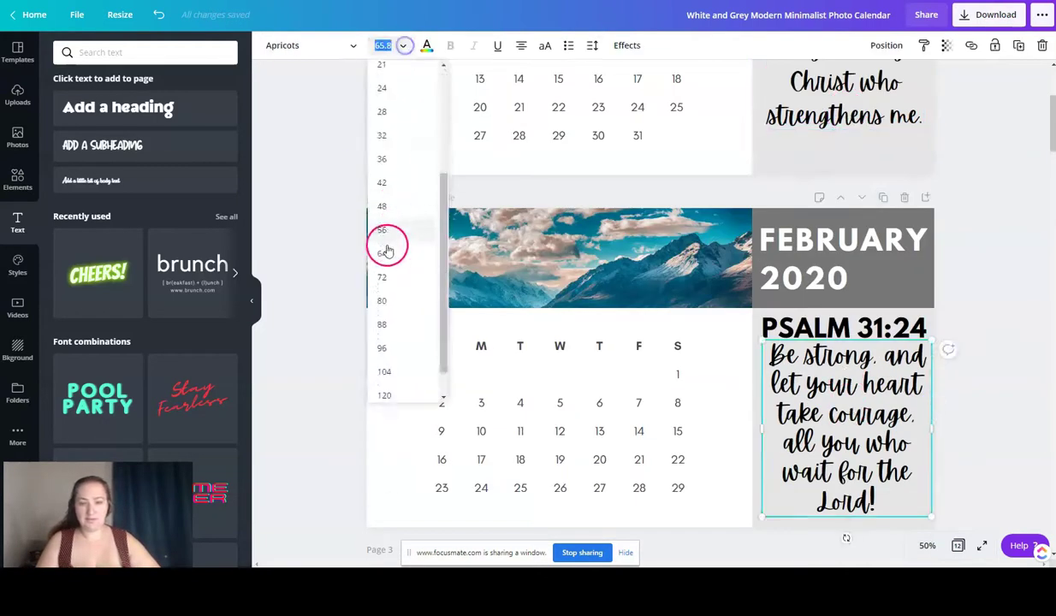
click(387, 252)
scroll(849, 402, down, 1)
drag(852, 403, 849, 414)
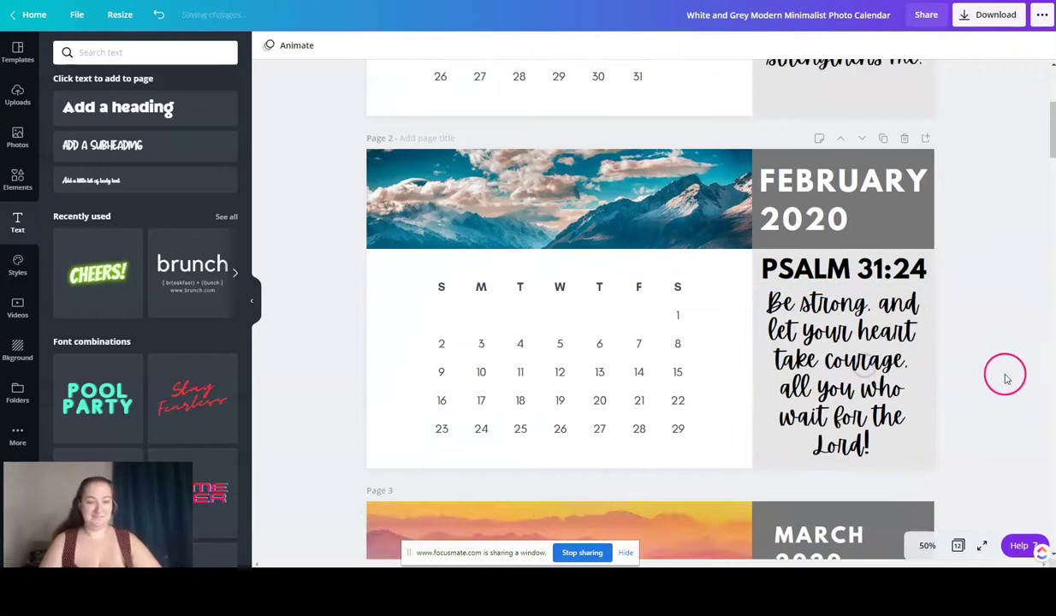
Set the MARCH 2020 title's font size to 70
scroll(1006, 379, down, 3)
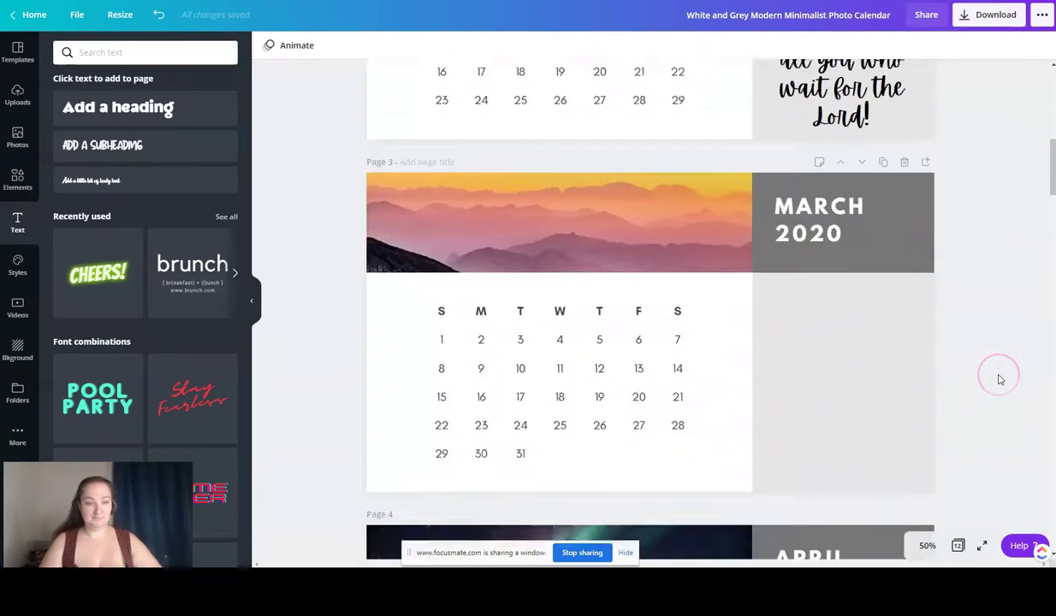
scroll(999, 378, down, 1)
click(855, 317)
click(350, 45)
click(351, 44)
scroll(944, 252, up, 1)
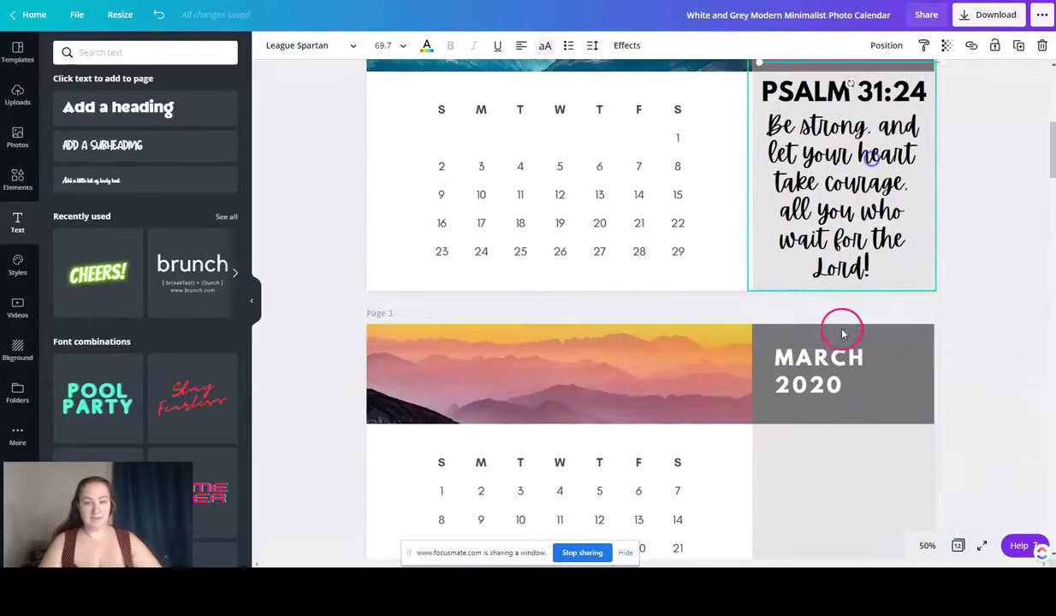
click(841, 352)
click(391, 45)
text(70)
key(Return)
click(996, 262)
Copy February's PSALM 31:24 heading and verse text onto the March page and align them in its notes area
scroll(995, 262, down, 1)
scroll(996, 262, up, 1)
click(896, 92)
key(ctrl+c)
key(ctrl+v)
drag(886, 94, 853, 443)
click(838, 201)
key(ctrl+c)
key(ctrl+v)
drag(837, 198, 838, 548)
scroll(845, 363, down, 3)
drag(857, 315, 850, 314)
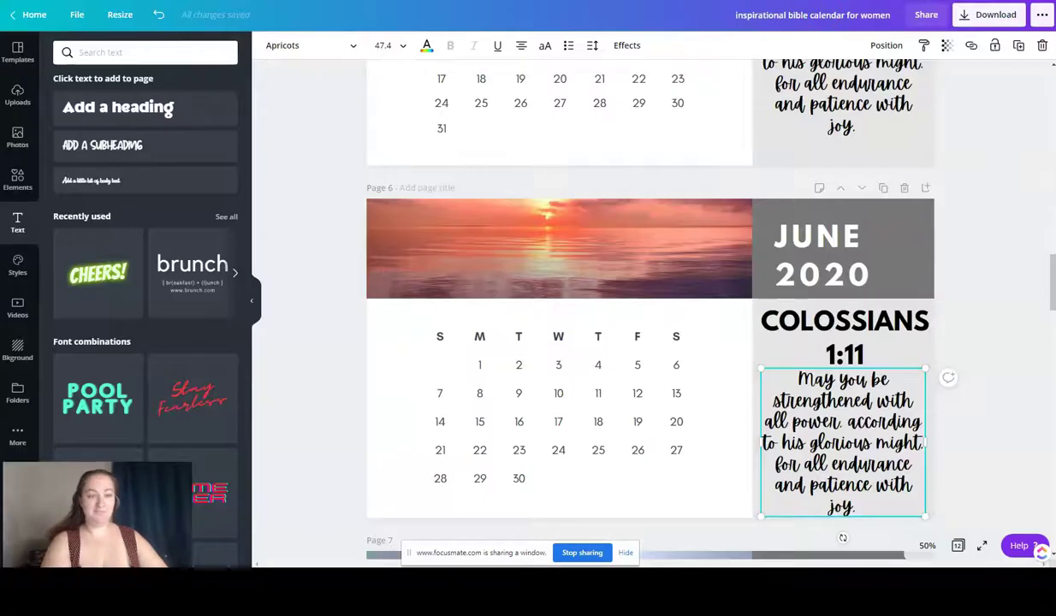
click(1008, 276)
click(882, 189)
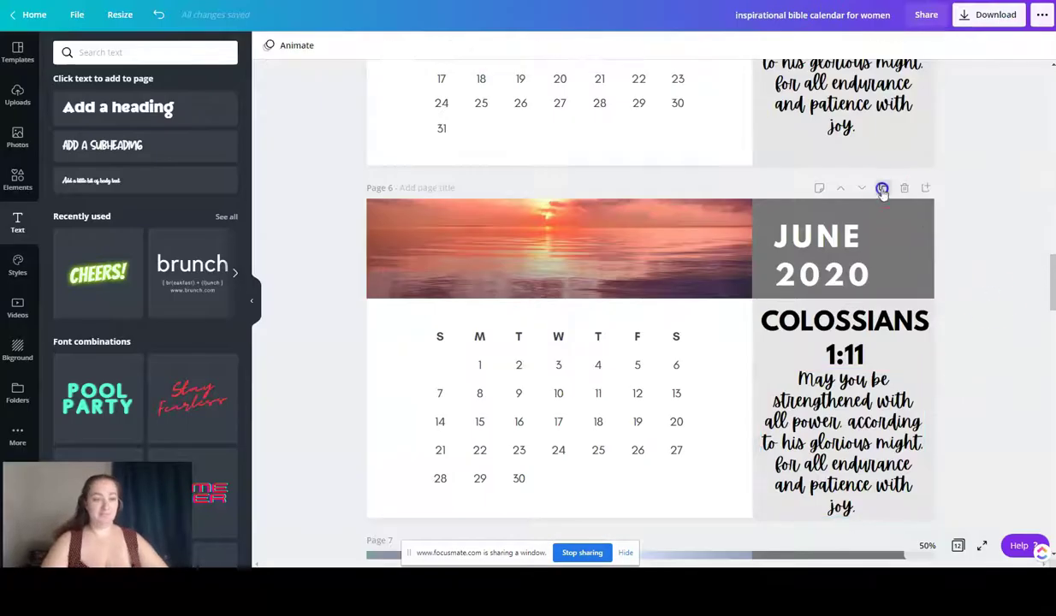
click(157, 16)
Replace June's verse text with "This is the day that the Lord has made; let us rejoice and be glad in it."
scroll(971, 328, up, 1)
click(845, 107)
scroll(980, 244, up, 3)
scroll(982, 262, down, 2)
double_click(825, 372)
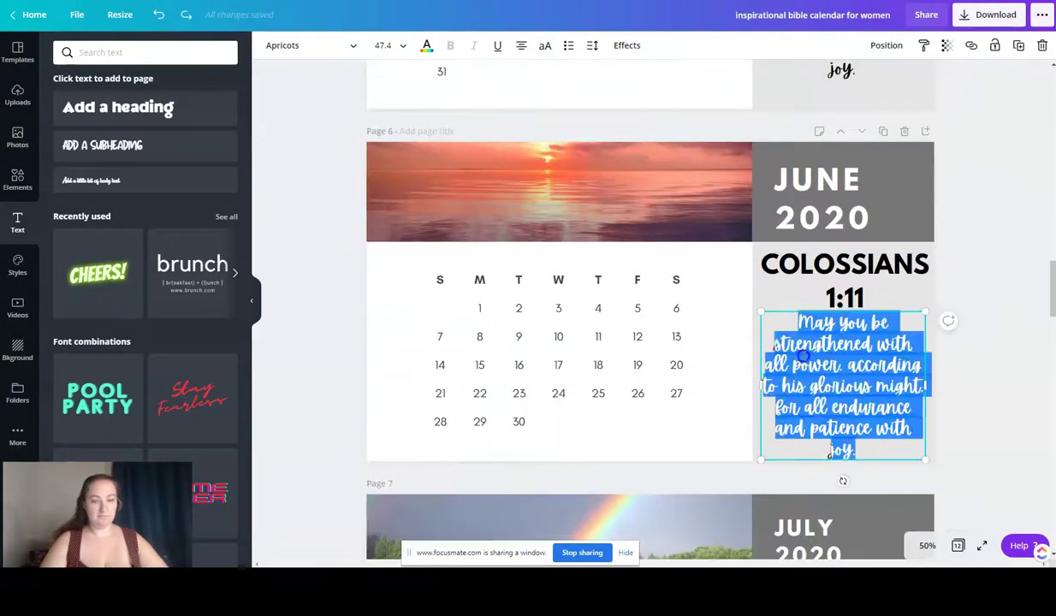
key(ctrl+v)
drag(866, 389, 872, 410)
key(BackSpace)
key(BackSpace)
key(BackSpace)
Replace June's COLOSSIANS 1:11 heading with "PSALM 118:24"
triple_click(830, 276)
key(ctrl+v)
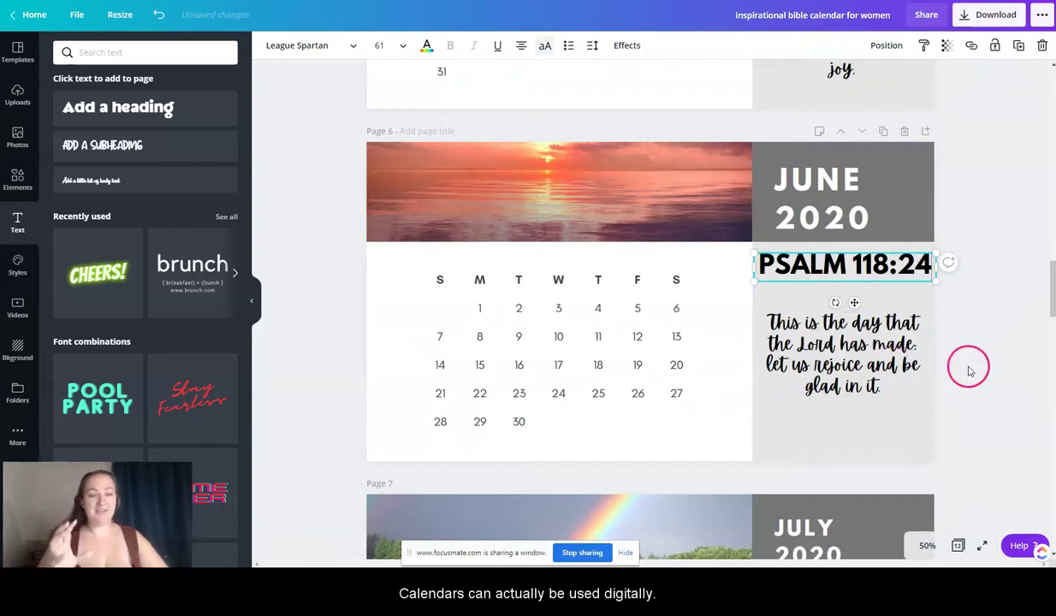
click(968, 368)
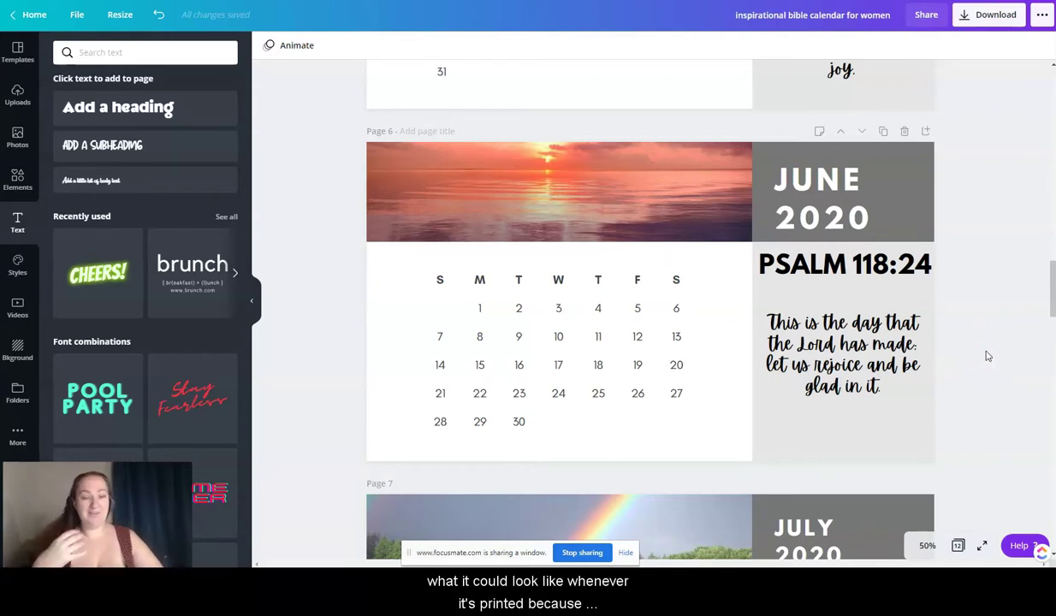
click(985, 351)
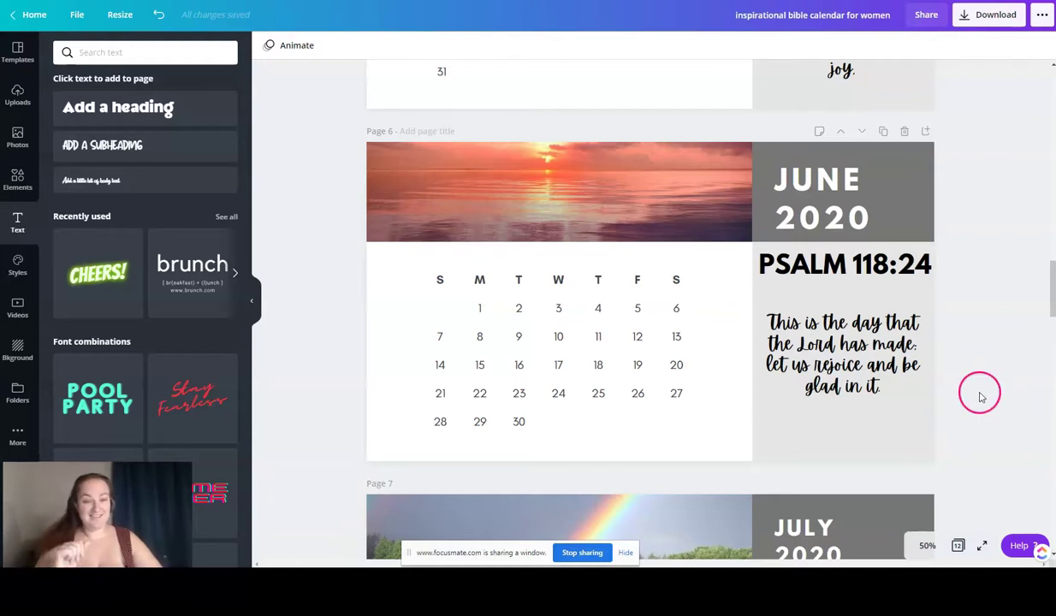
Copy June's PSALM 118:24 heading and verse text onto the July page and place both in its notes area
scroll(980, 393, down, 2)
drag(877, 88, 875, 449)
click(900, 167)
key(ctrl+c)
key(ctrl+v)
drag(854, 190, 850, 541)
scroll(941, 445, down, 3)
drag(1052, 342, 1047, 363)
scroll(993, 383, up, 3)
click(869, 370)
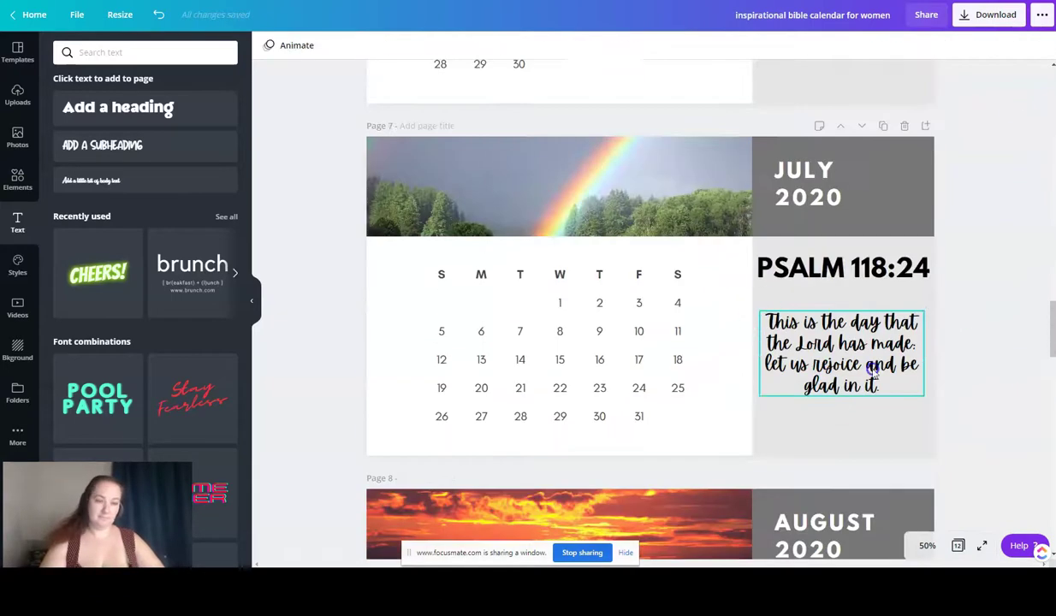
Enlarge July's verse text and reposition it so that it fills the notes area below the PSALM 118:24 heading
drag(759, 310, 731, 276)
mouse_move(898, 344)
mouse_down()
mouse_move(916, 349)
mouse_move(904, 349)
mouse_up()
drag(904, 427, 918, 440)
double_click(857, 376)
drag(812, 366, 824, 366)
key(ctrl+Tab)
key(ctrl+shift+Tab)
click(975, 299)
Duplicate July's PSALM 118:24 heading and verse text and place both in August's notes area
scroll(983, 325, down, 3)
scroll(990, 330, up, 1)
click(873, 91)
click(1017, 46)
drag(877, 100, 869, 434)
click(869, 195)
click(1018, 47)
drag(876, 203, 869, 537)
Replace August's verse text with "For I know the plans I have for you', declares the Lord" from the website's uplifting verses
key(ctrl+Tab)
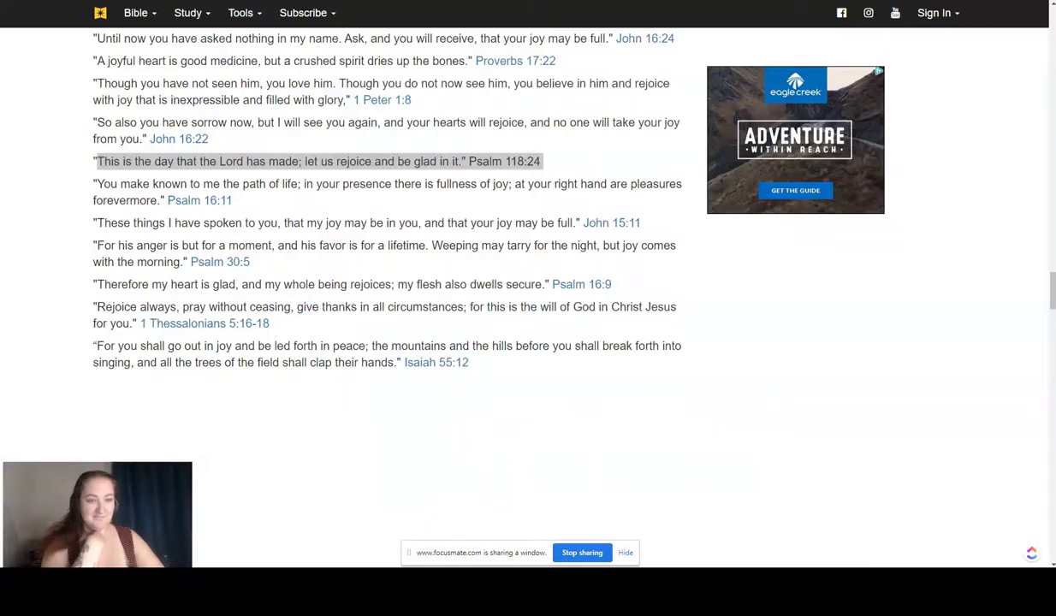
scroll(269, 356, down, 10)
scroll(287, 355, down, 1)
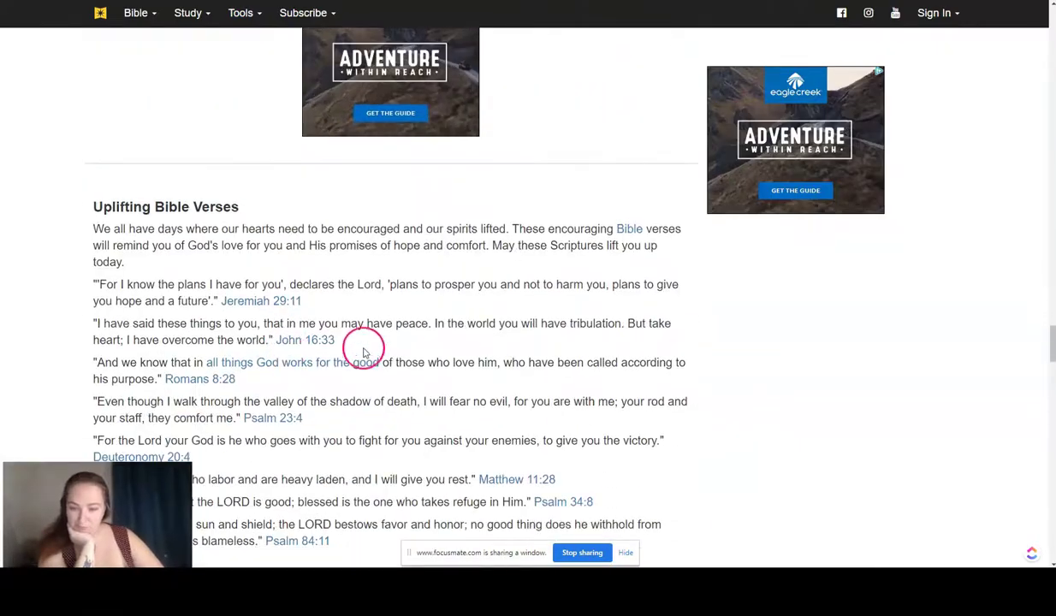
drag(99, 282, 381, 278)
key(ctrl+shift+Tab)
double_click(811, 391)
key(ctrl+v)
Replace August's PSALM 118:24 heading with "JEREMIAH 29:11", copied from the verse website
key(ctrl+Tab)
drag(307, 301, 225, 307)
key(ctrl+c)
key(ctrl+shift+Tab)
double_click(845, 314)
key(ctrl+v)
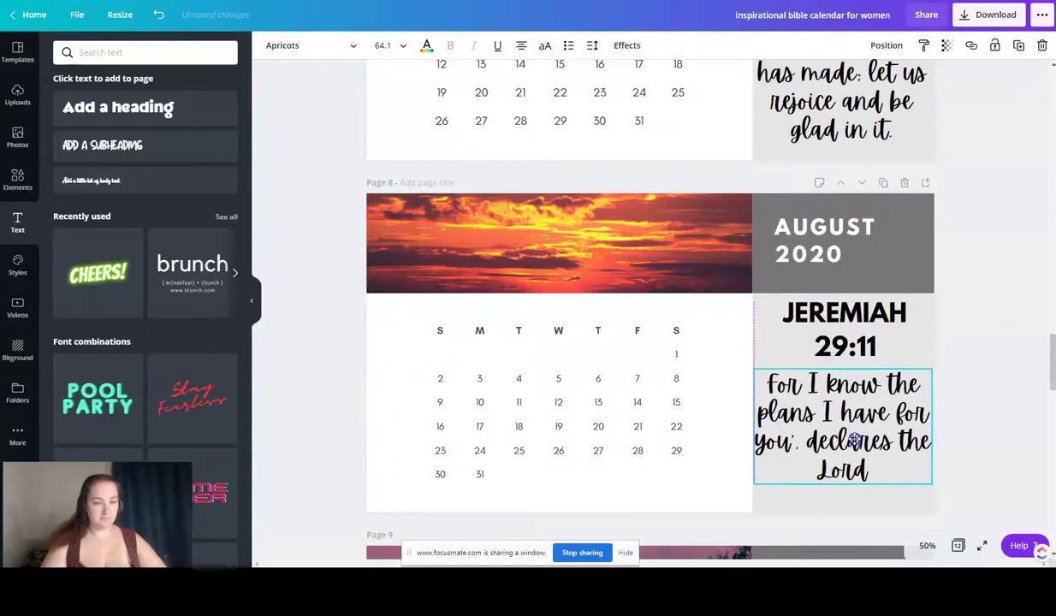
Put double quotation marks around "For I know the plans I have for you" in August's verse text
click(757, 381)
text(")
click(987, 442)
Duplicate August's JEREMIAH 29:11 heading and verse text and place both in September's notes area
scroll(987, 442, down, 2)
click(843, 154)
click(1018, 46)
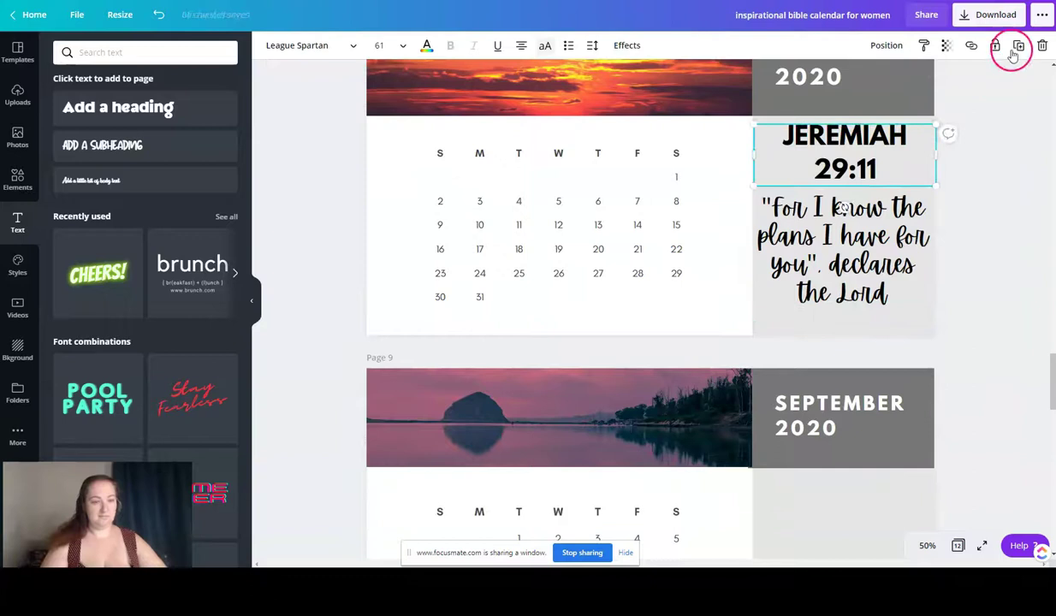
drag(838, 168, 837, 512)
scroll(836, 512, down, 2)
click(829, 106)
click(1018, 47)
drag(889, 109, 885, 461)
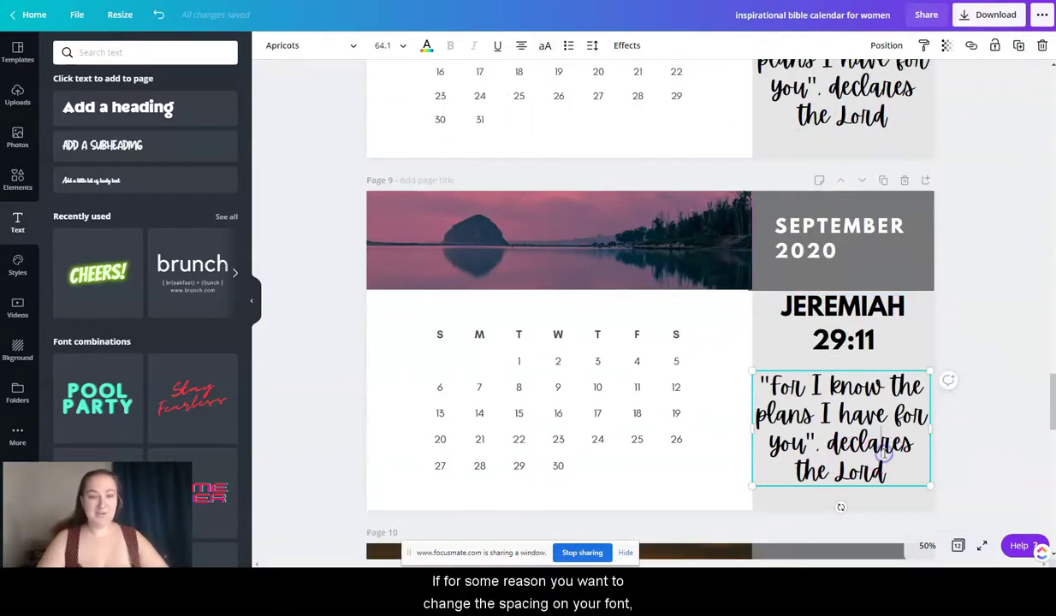
Try adjusting the letter spacing of September's verse text, and undo the change
double_click(859, 432)
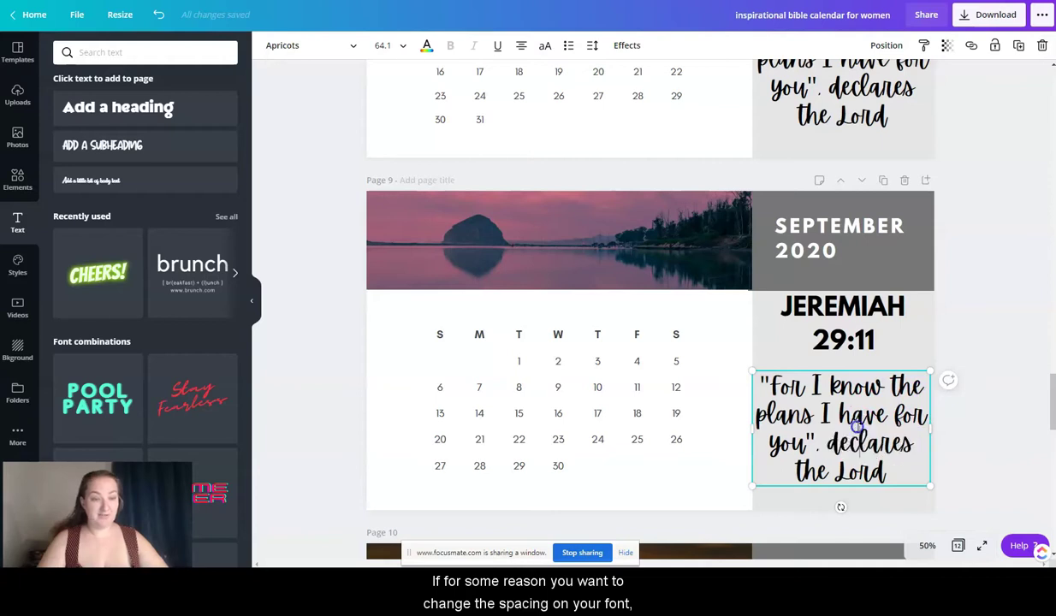
drag(764, 382, 904, 474)
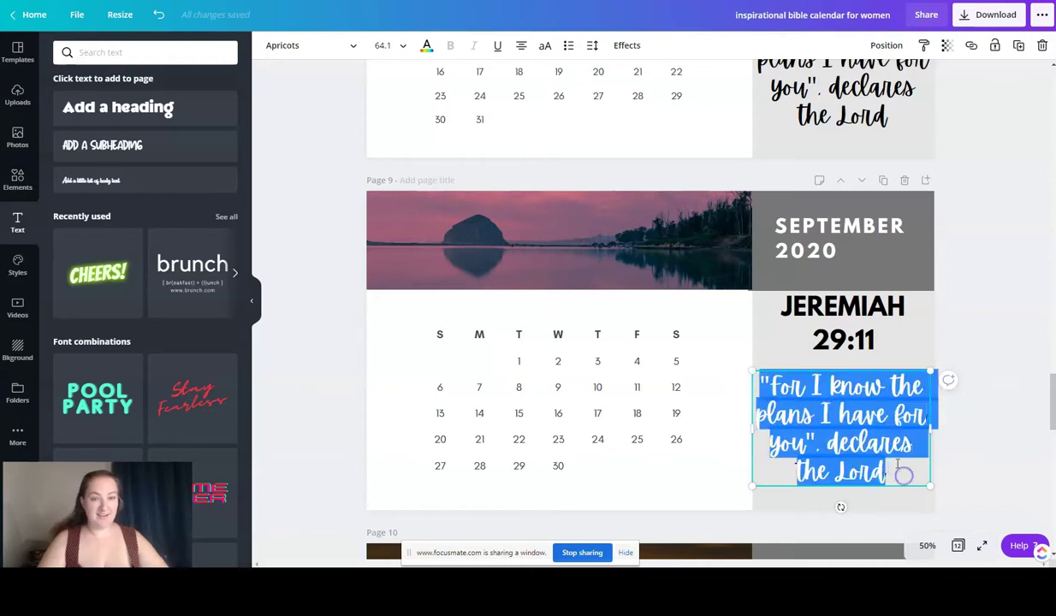
click(597, 46)
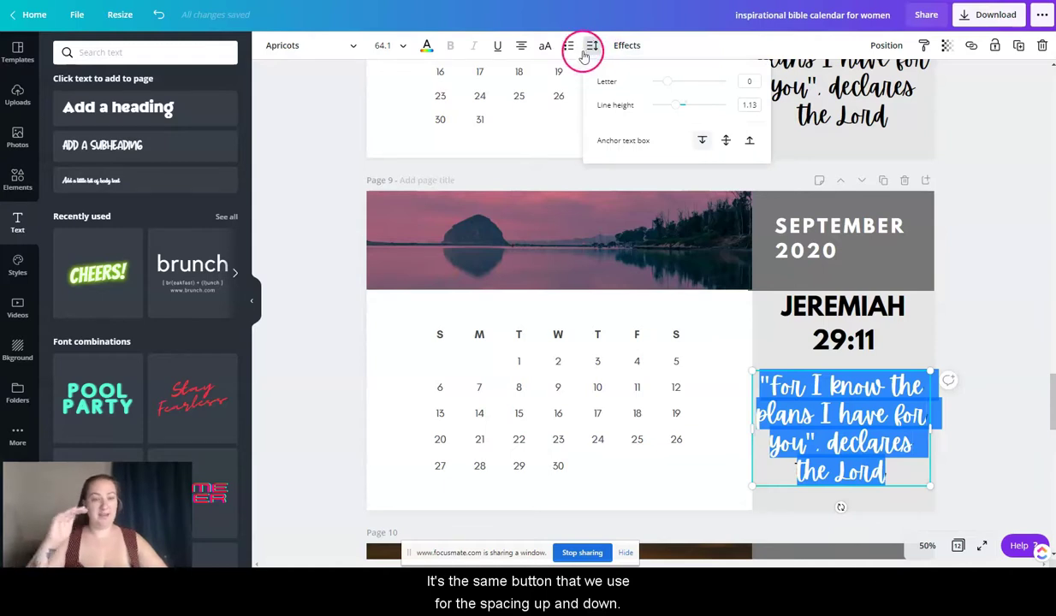
mouse_move(670, 83)
mouse_down()
mouse_move(704, 79)
mouse_move(655, 86)
mouse_move(669, 83)
mouse_up()
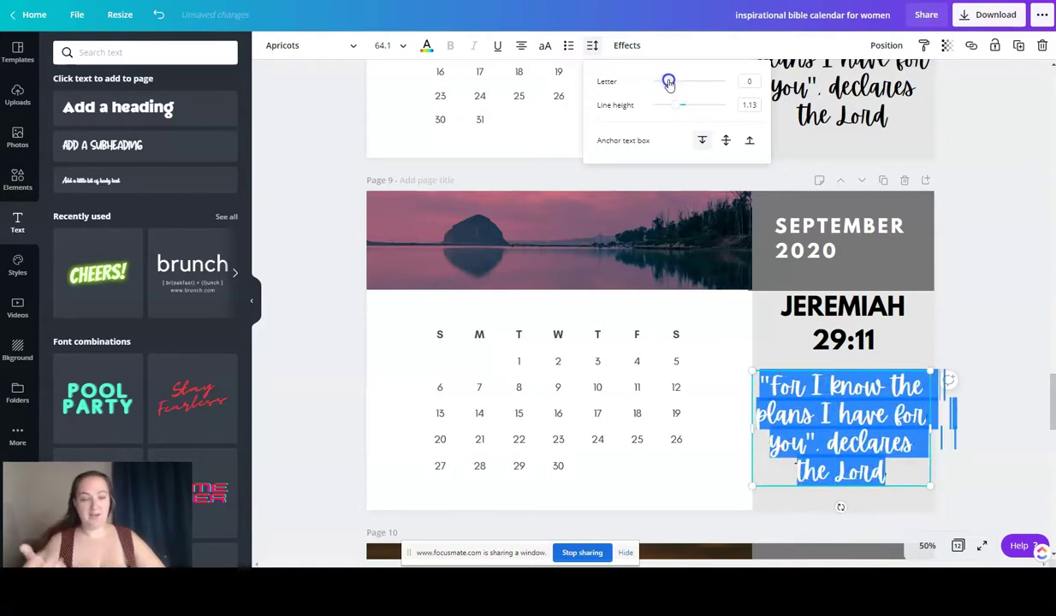
click(162, 18)
click(951, 294)
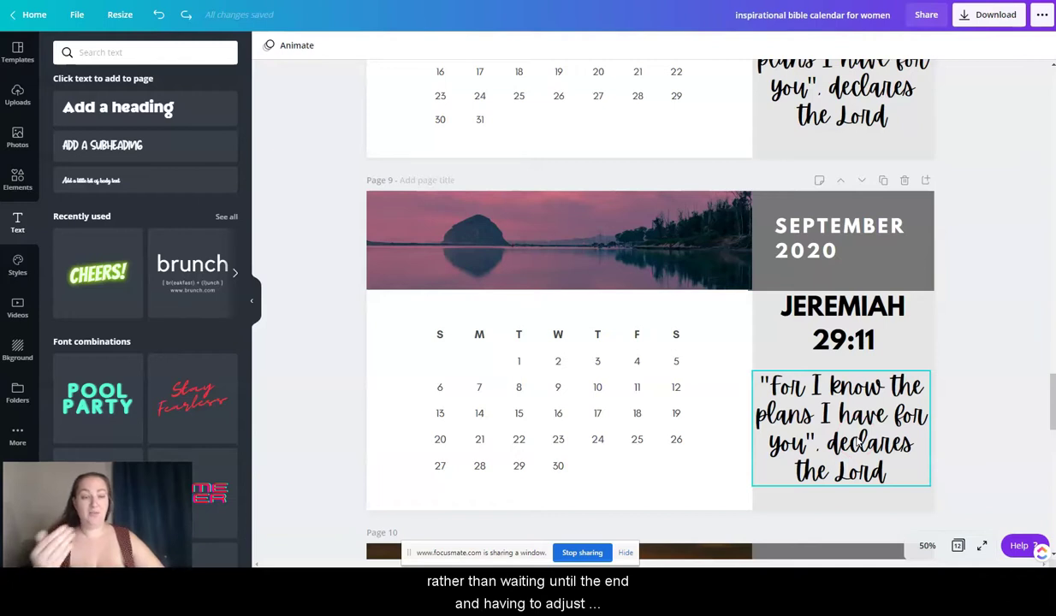
click(844, 441)
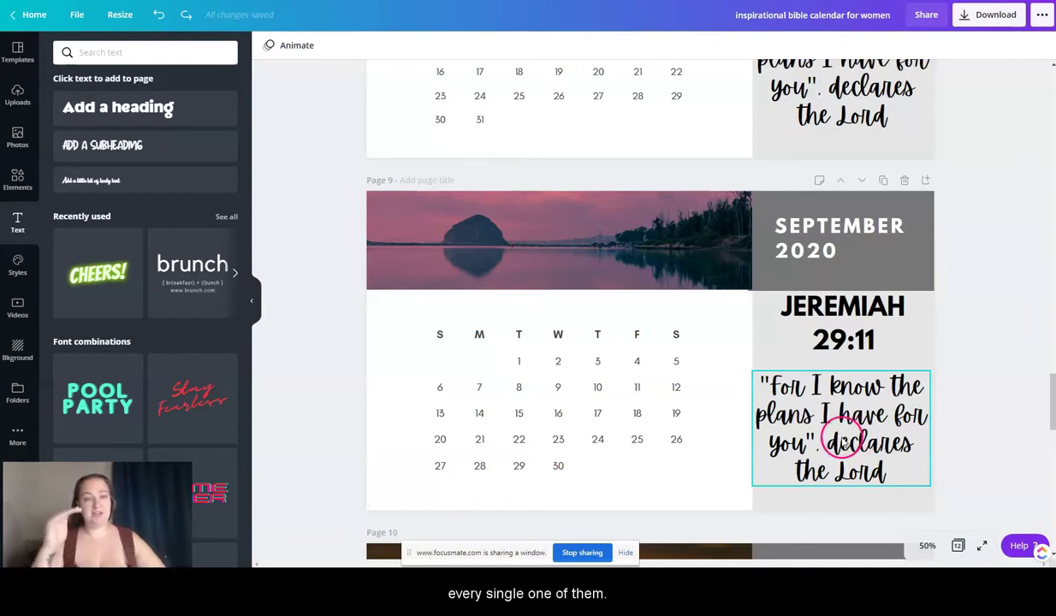
click(962, 366)
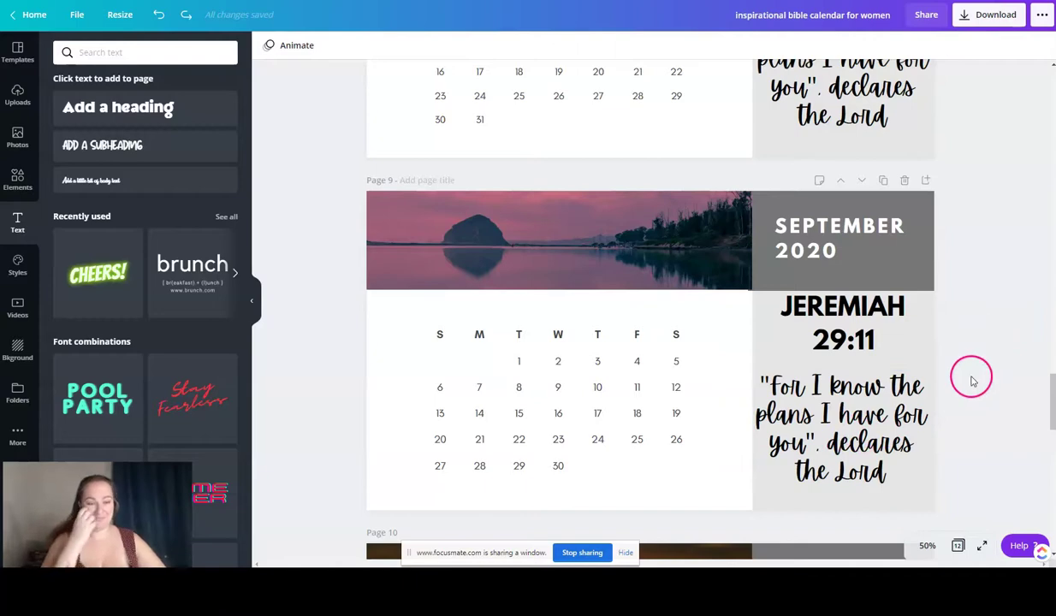
Replace September's verse text with "Come to me, all who labor and are heavy laden, and I will give you rest." from the website
scroll(966, 334, down, 3)
scroll(967, 334, up, 2)
click(547, 2)
drag(98, 243, 554, 240)
key(ctrl+c)
click(838, 1)
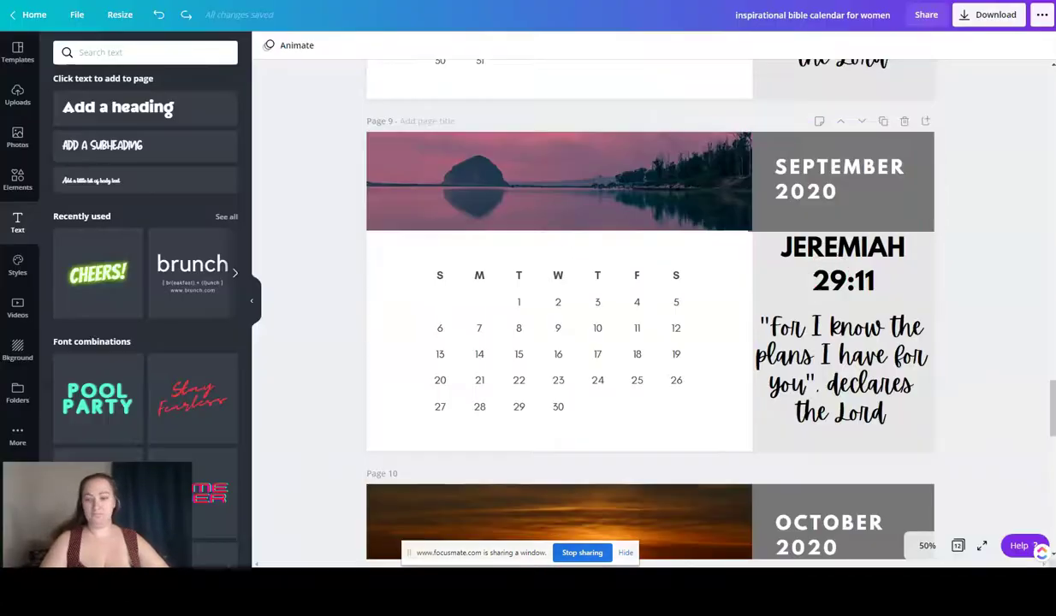
double_click(855, 411)
key(ctrl+v)
Move the MATTHEW 11:28 reference out of September's verse text to replace the JEREMIAH 29:11 heading
drag(912, 469, 761, 467)
key(ctrl+x)
double_click(818, 264)
key(ctrl+a)
key(ctrl+v)
click(977, 301)
Duplicate September's MATTHEW 11:28 heading and verse text onto the October page and align both in its notes area
scroll(977, 301, down, 2)
click(842, 146)
click(1018, 45)
drag(842, 149, 838, 495)
scroll(837, 495, down, 2)
click(855, 142)
click(1018, 45)
drag(854, 139, 862, 507)
click(984, 297)
scroll(964, 347, down, 3)
scroll(964, 347, up, 1)
drag(879, 367, 879, 353)
Find 1 Corinthians 16:14 among the website's love verses and select its text for the October page
key(ctrl+Tab)
click(207, 323)
scroll(207, 323, down, 11)
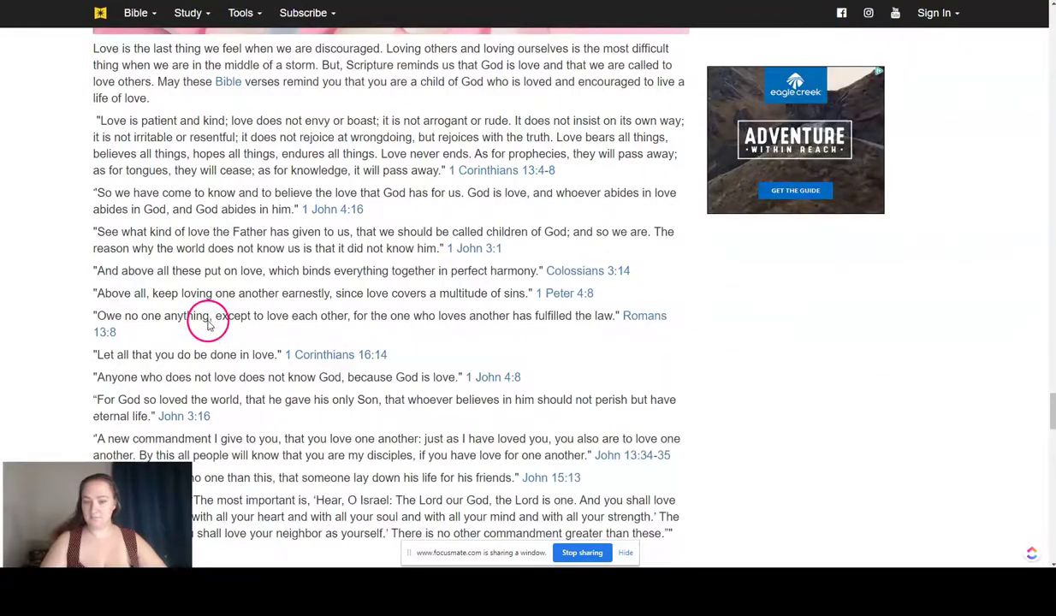
drag(86, 236, 417, 241)
key(alt+Tab)
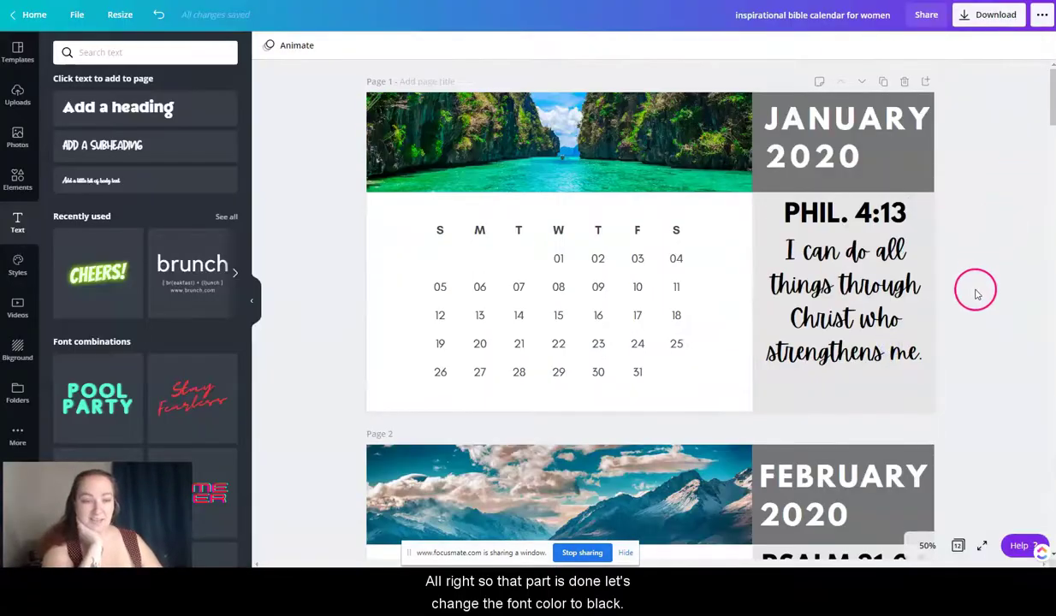
Change January's title text to black and apply the colour change to all white elements in the calendar
click(926, 163)
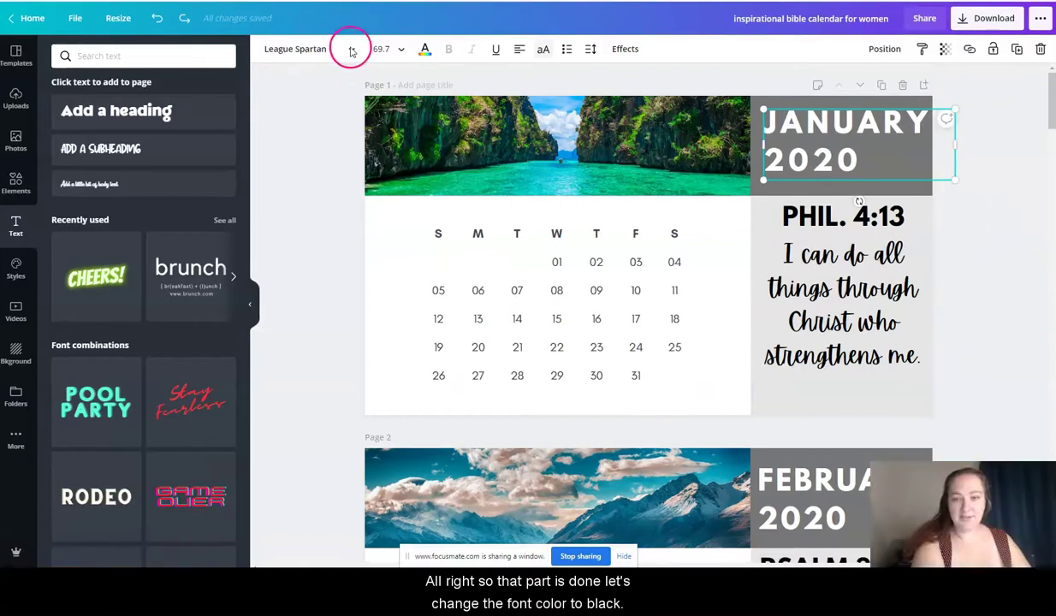
click(417, 49)
click(64, 166)
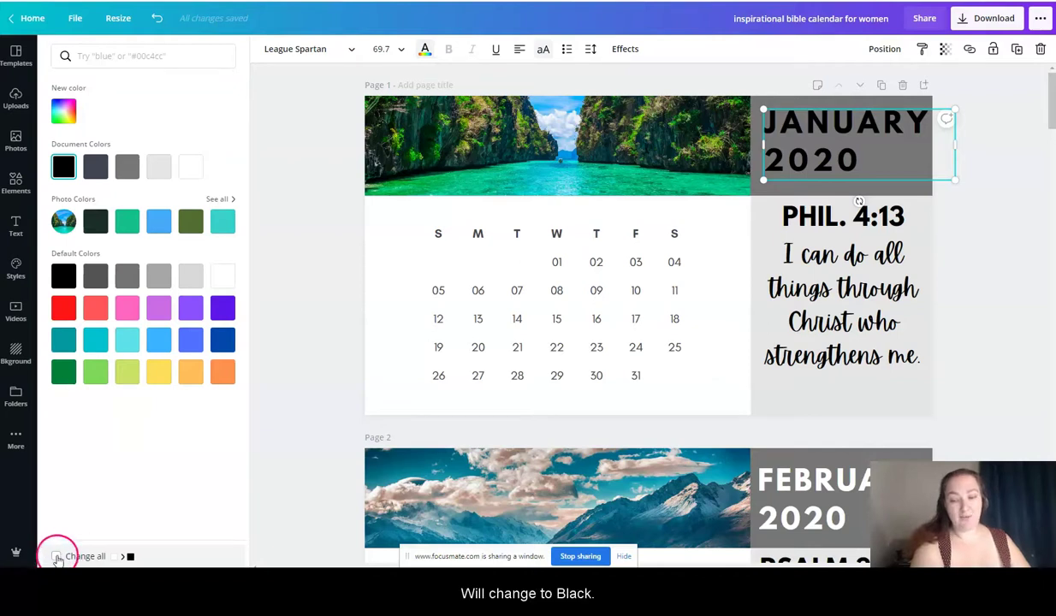
click(57, 557)
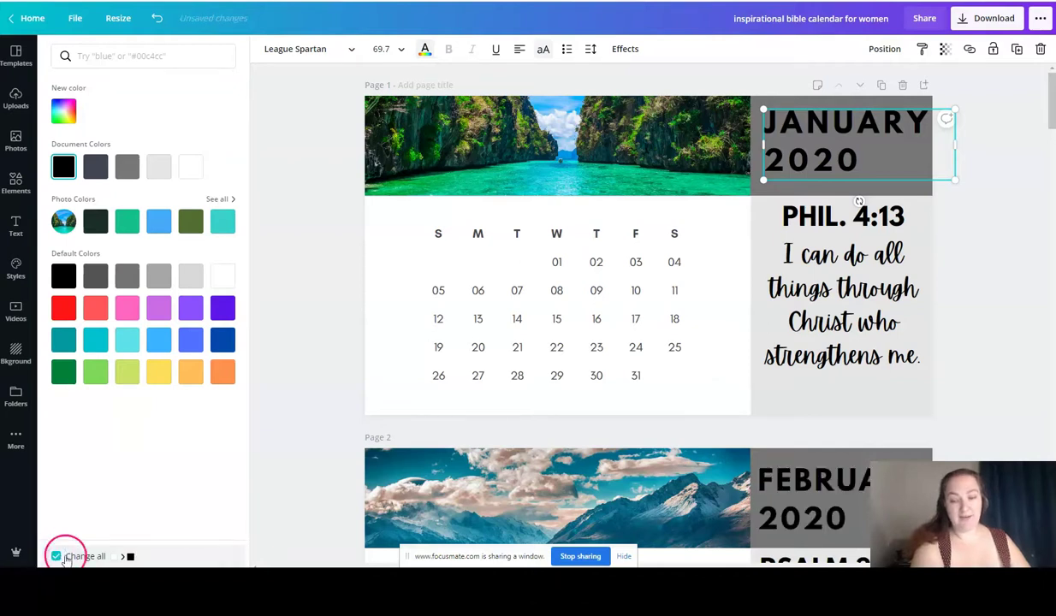
Change the dark grey block behind January's title to white and apply the change to every page
click(788, 106)
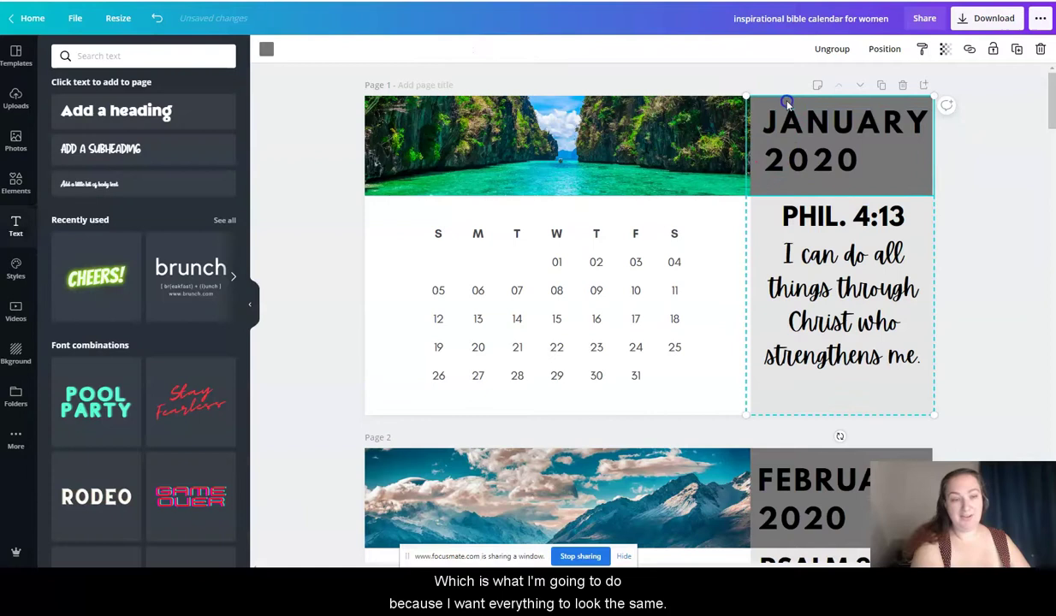
click(266, 52)
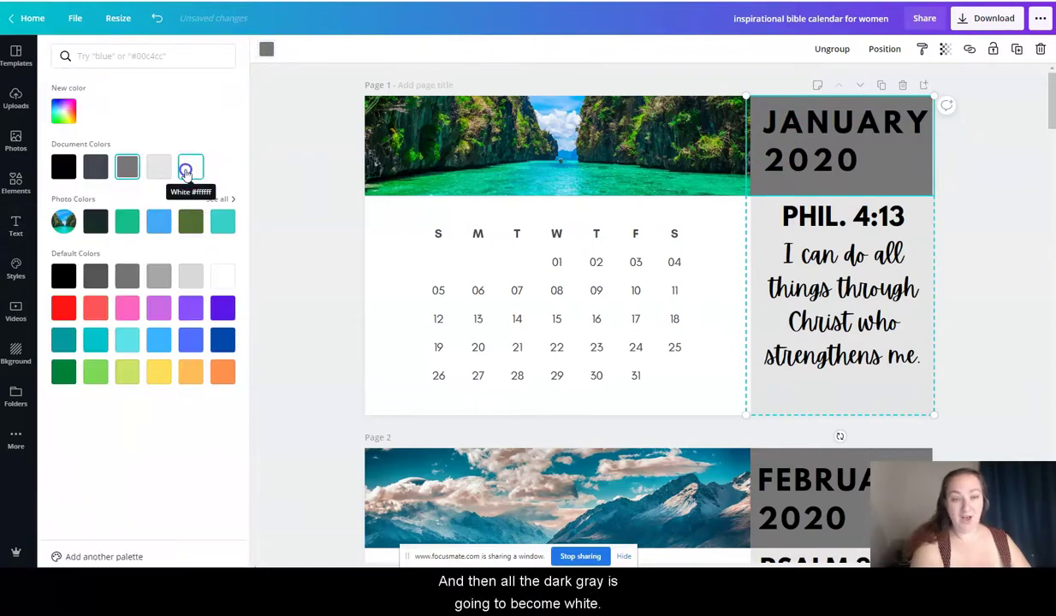
click(185, 169)
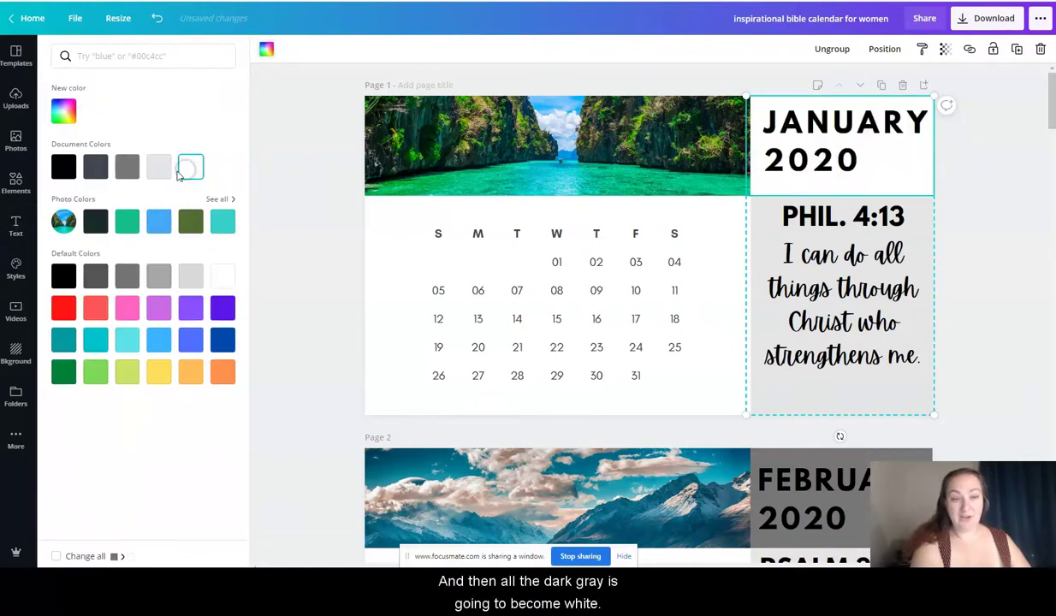
click(55, 557)
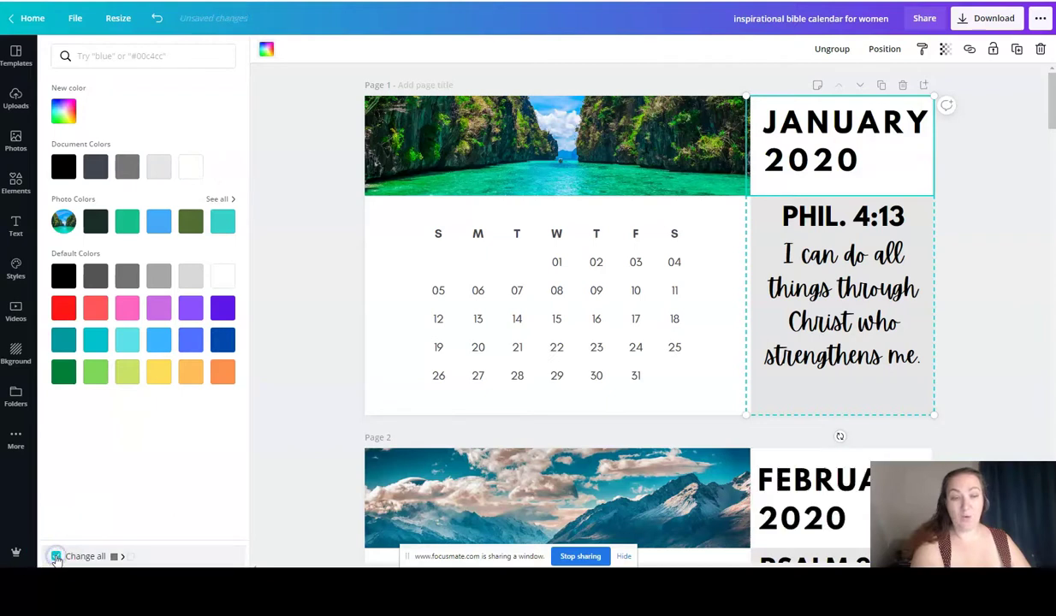
Try changing the light grey notes areas to white on every page, and undo the recolouring
click(763, 213)
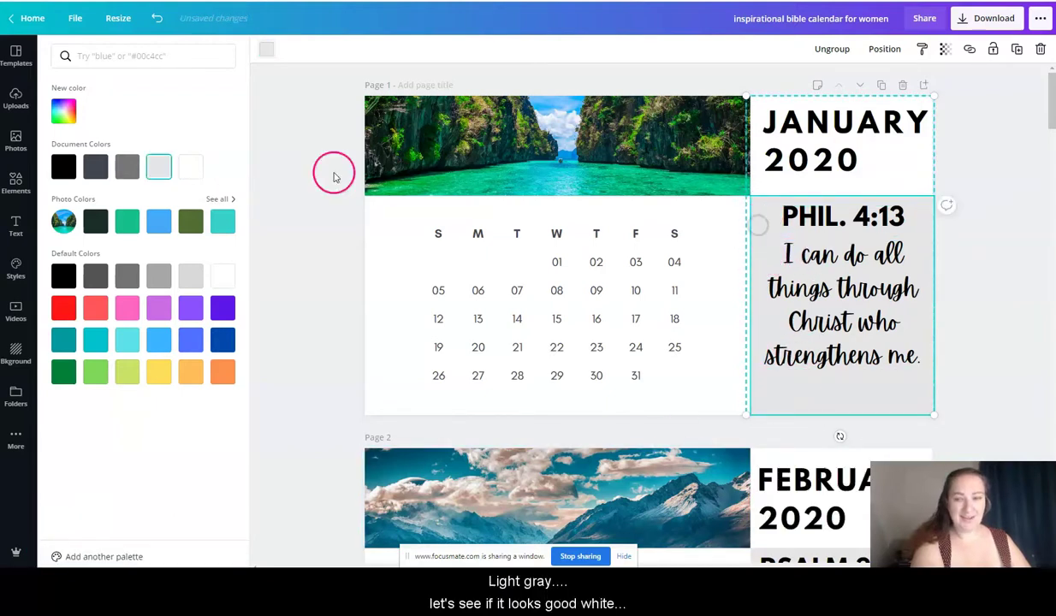
click(190, 165)
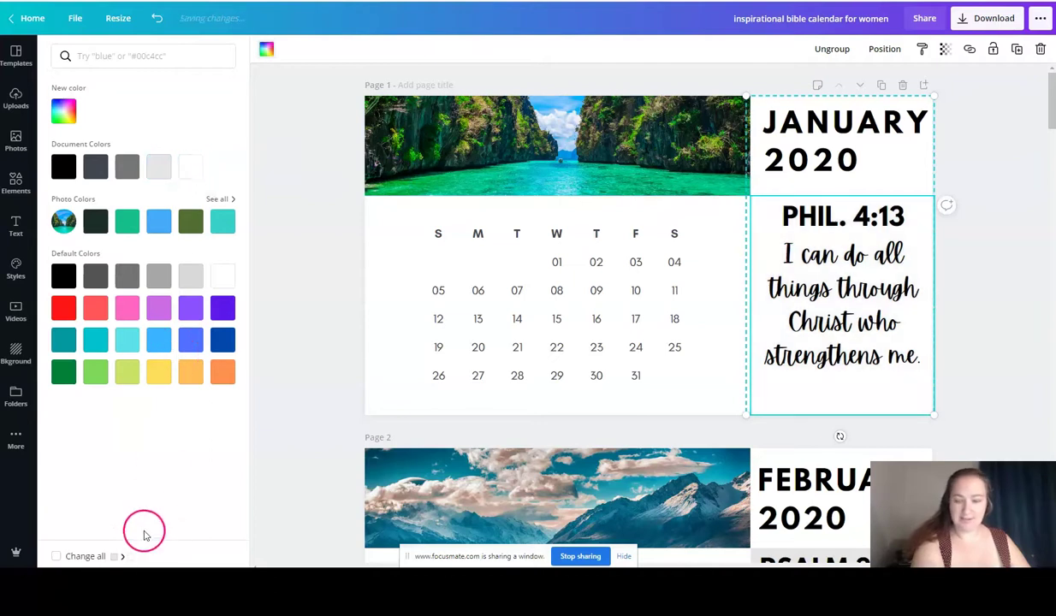
click(58, 557)
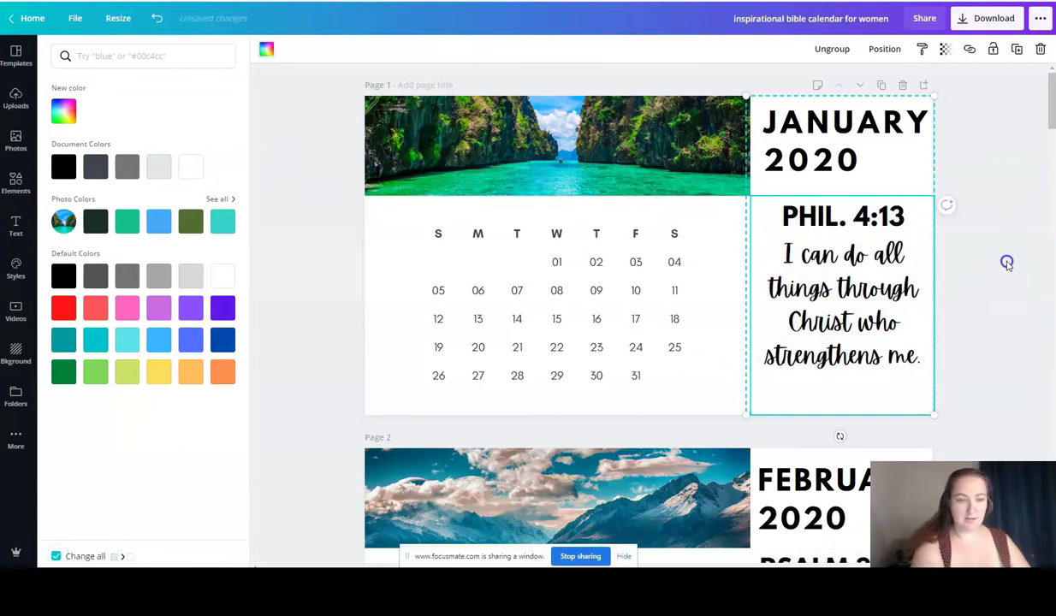
click(1007, 279)
click(1003, 341)
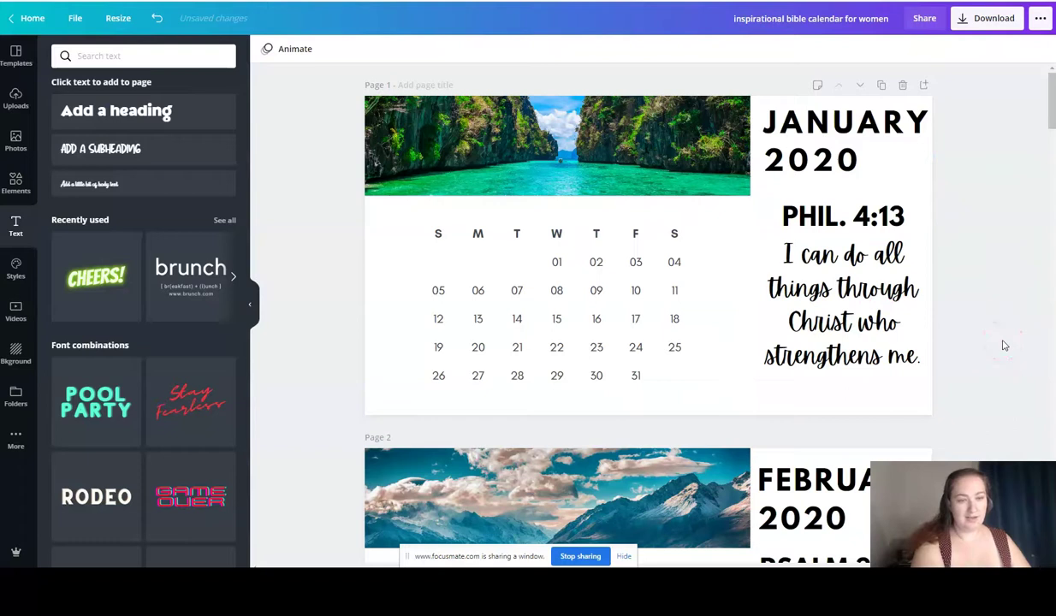
click(156, 21)
click(156, 21)
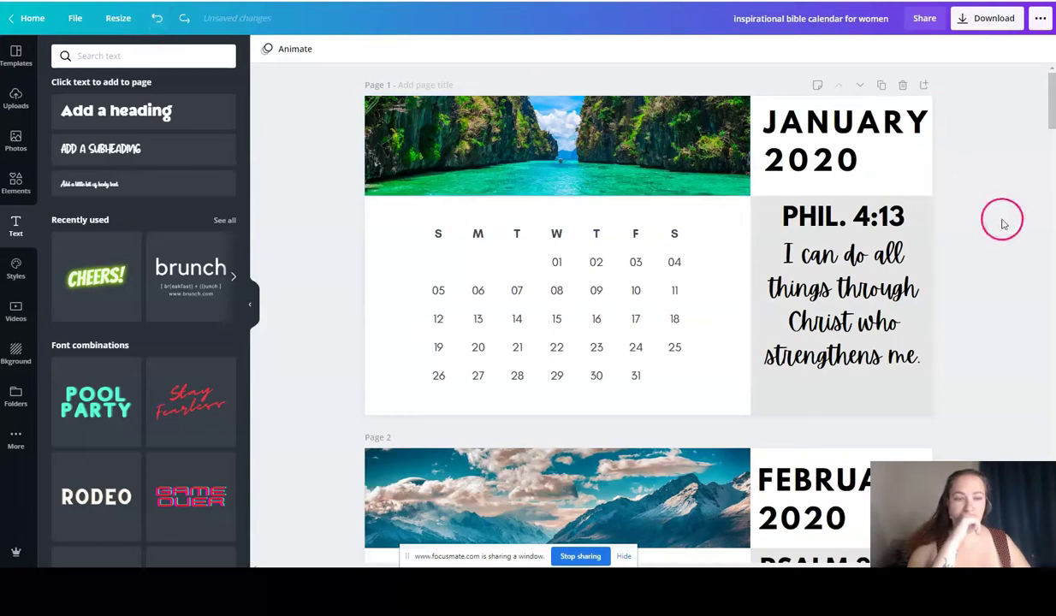
scroll(1022, 299, down, 3)
scroll(1027, 305, up, 4)
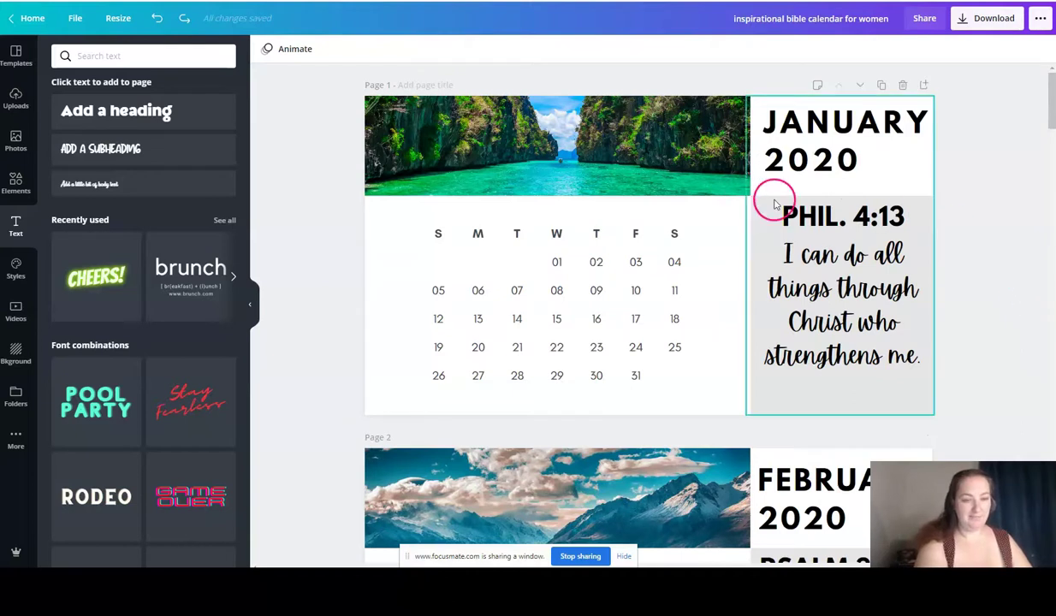
Page through the calendar in full screen to review each month's photo, title and verse layout through December
click(842, 308)
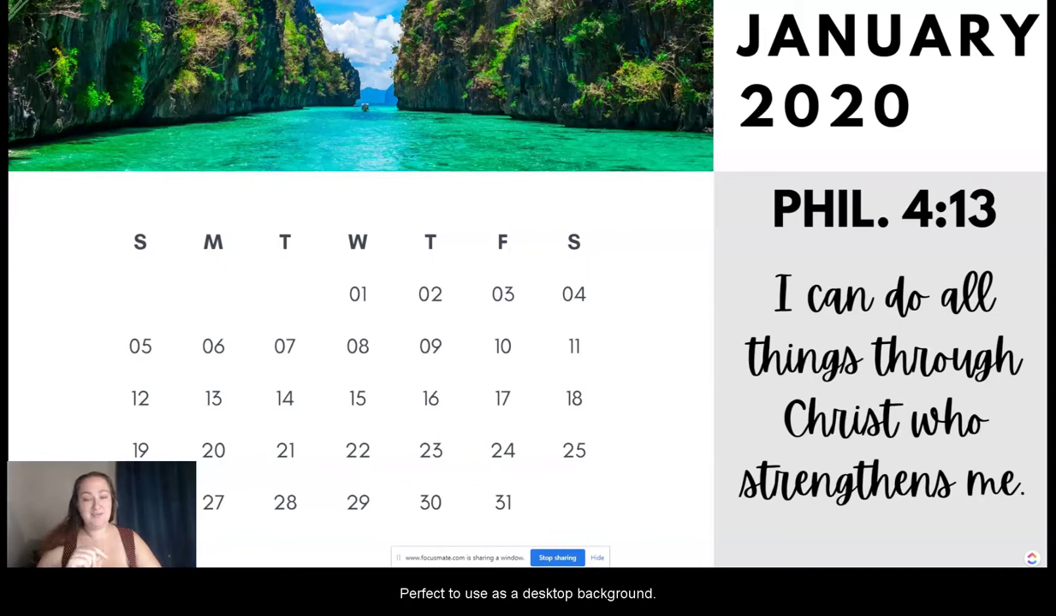
key(Right)
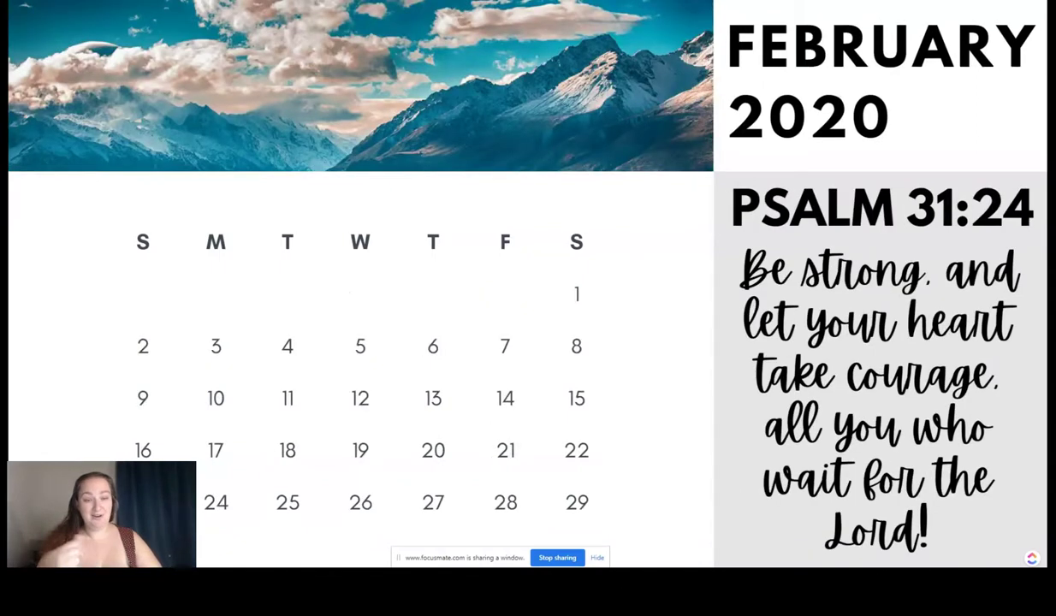
key(Right)
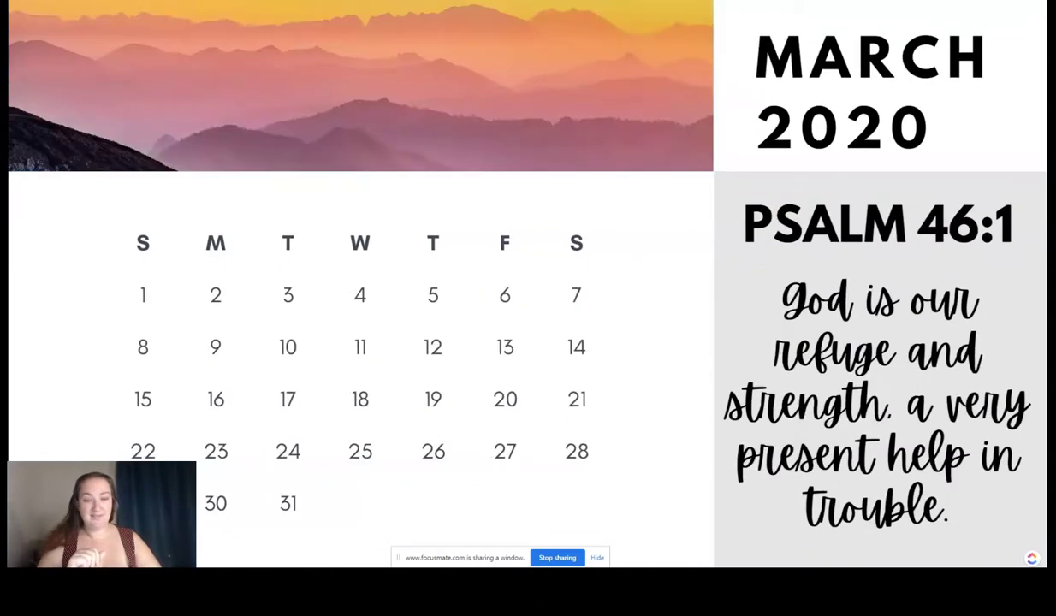
key(Right)
key(Right)
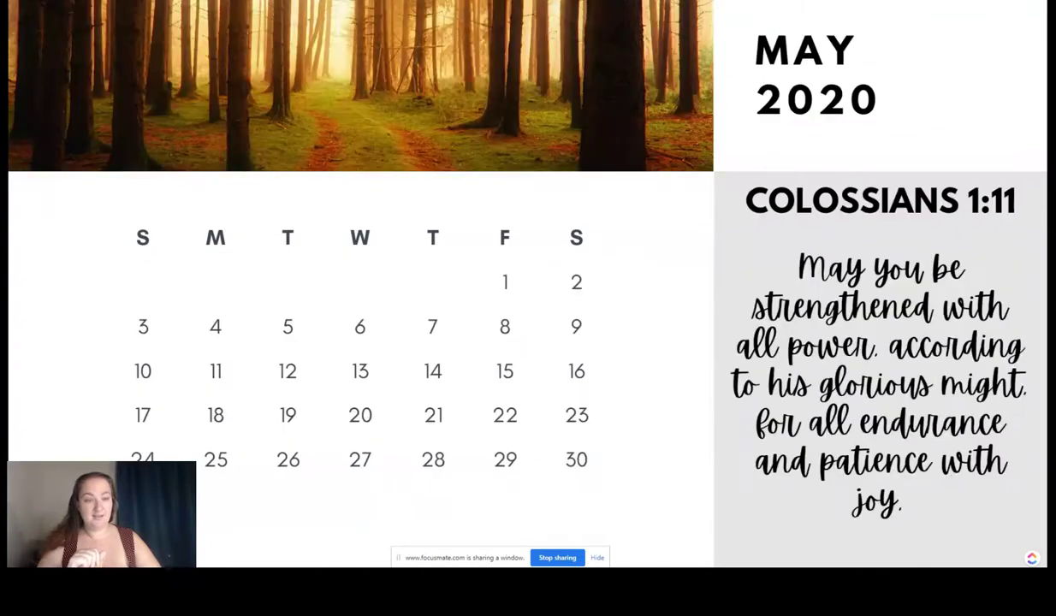
key(Right)
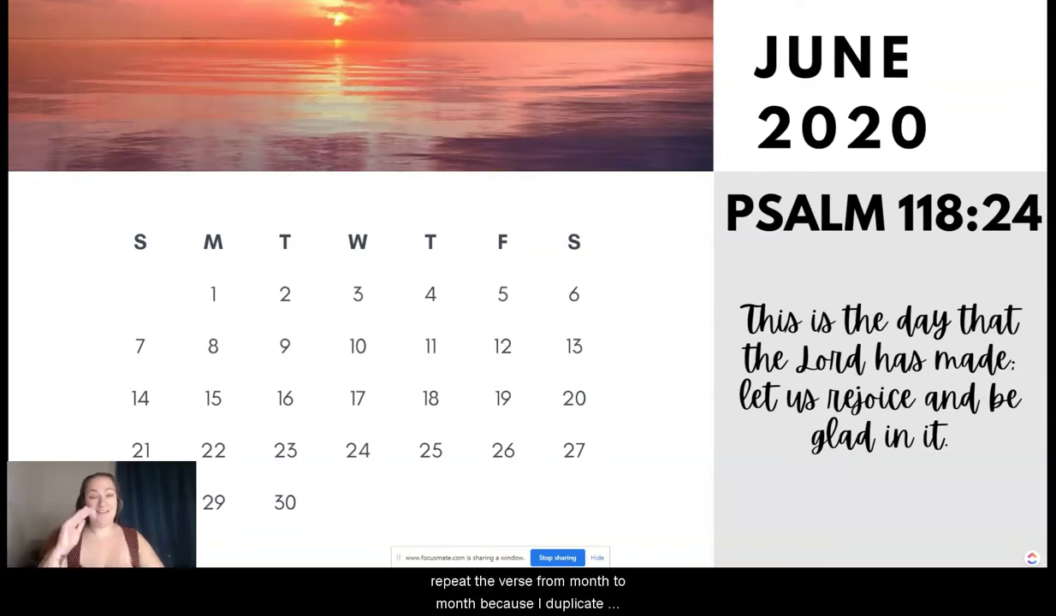
key(Right)
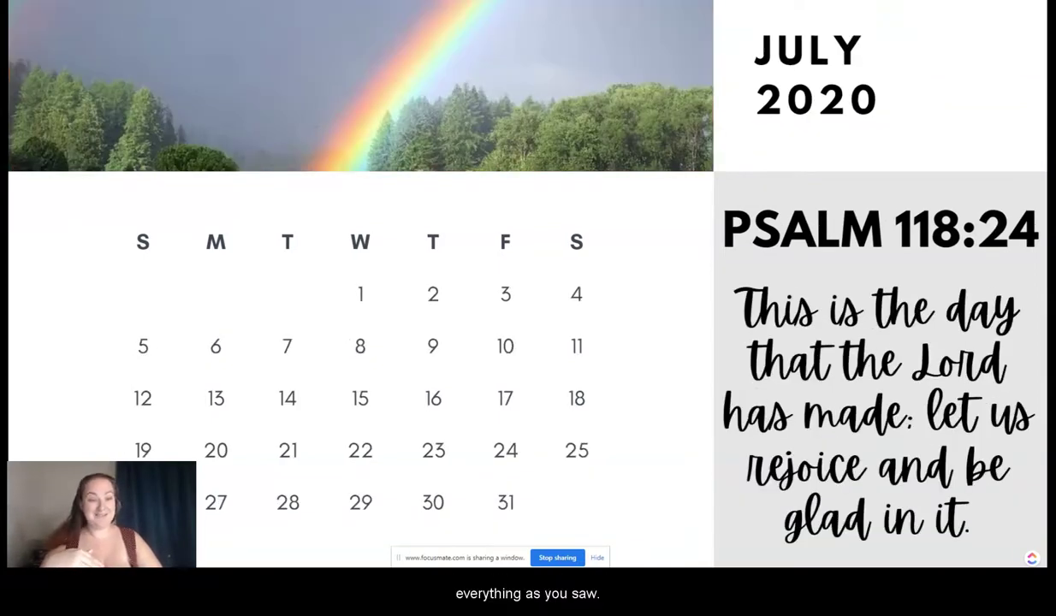
key(Right)
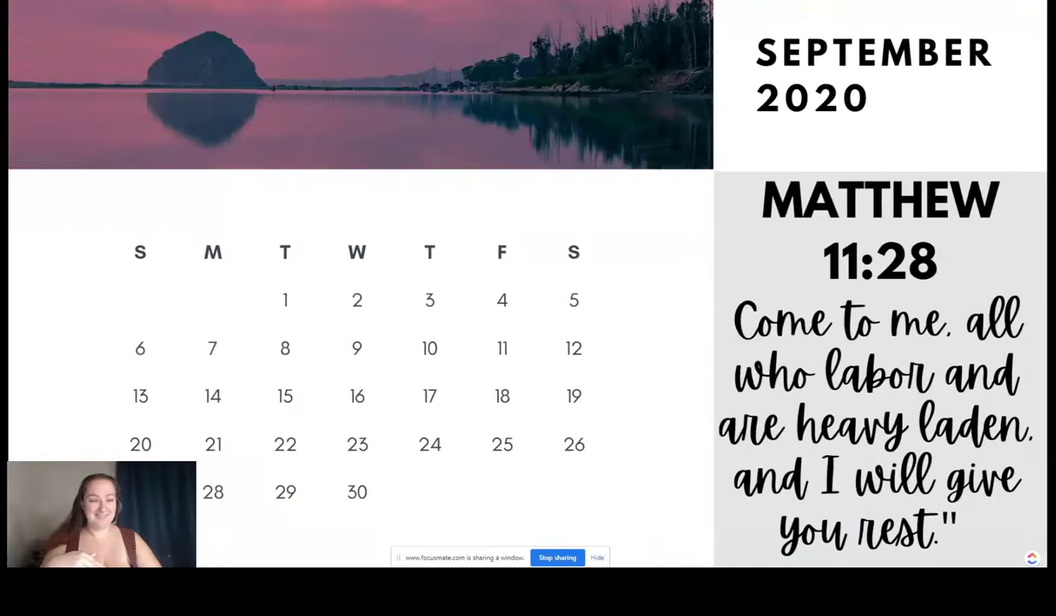
key(Right)
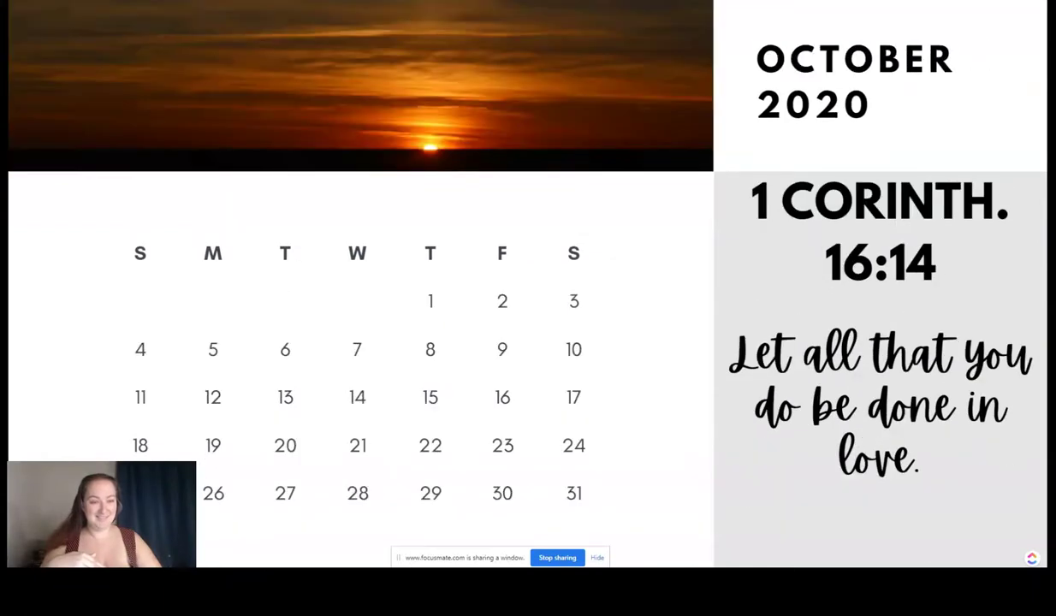
key(Right)
key(Right)
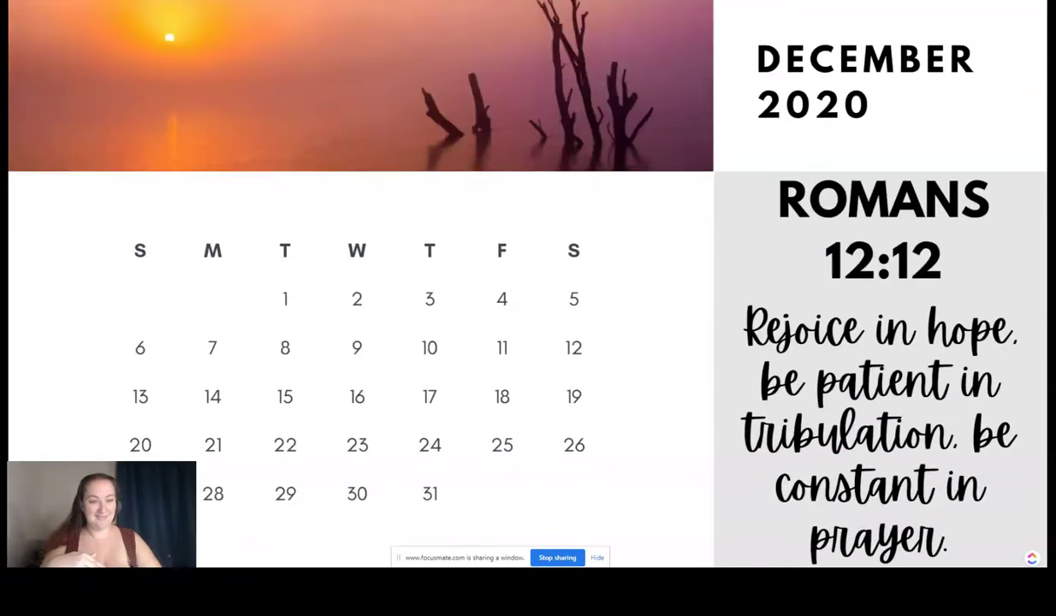